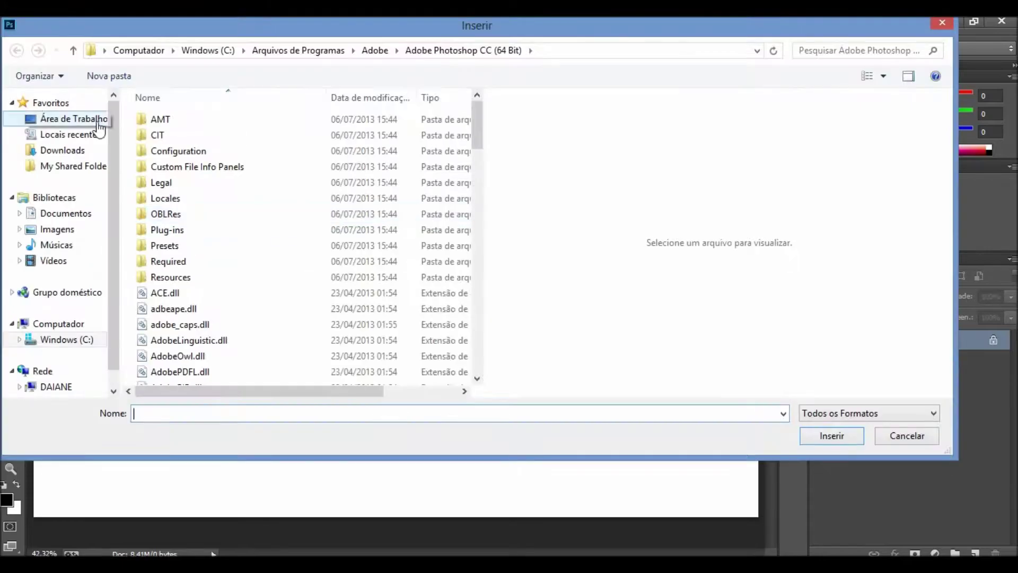
Place the Castels & City photo into the composition and open Animal (2).jpg with its profile.
{"action": "double_click", "coordinate": [292, 405]}
{"action": "double_click", "coordinate": [285, 139]}
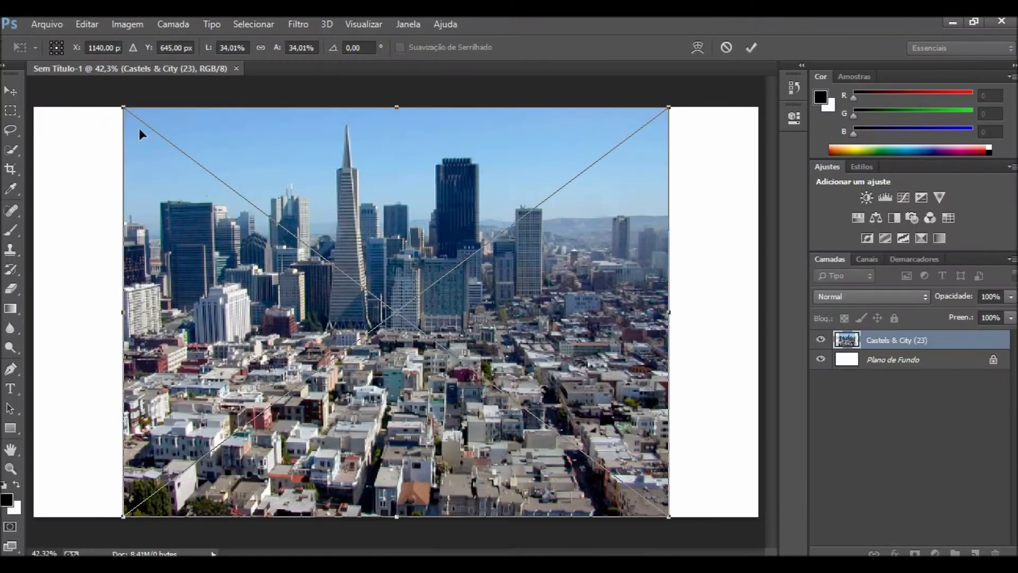
{"action": "key", "text": "Return"}
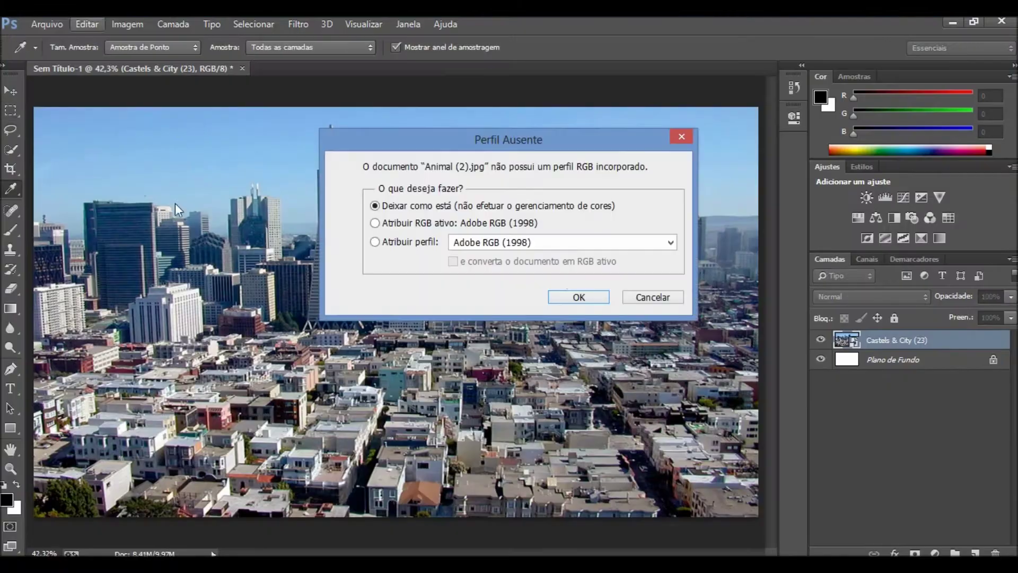
{"action": "key", "text": "Return"}
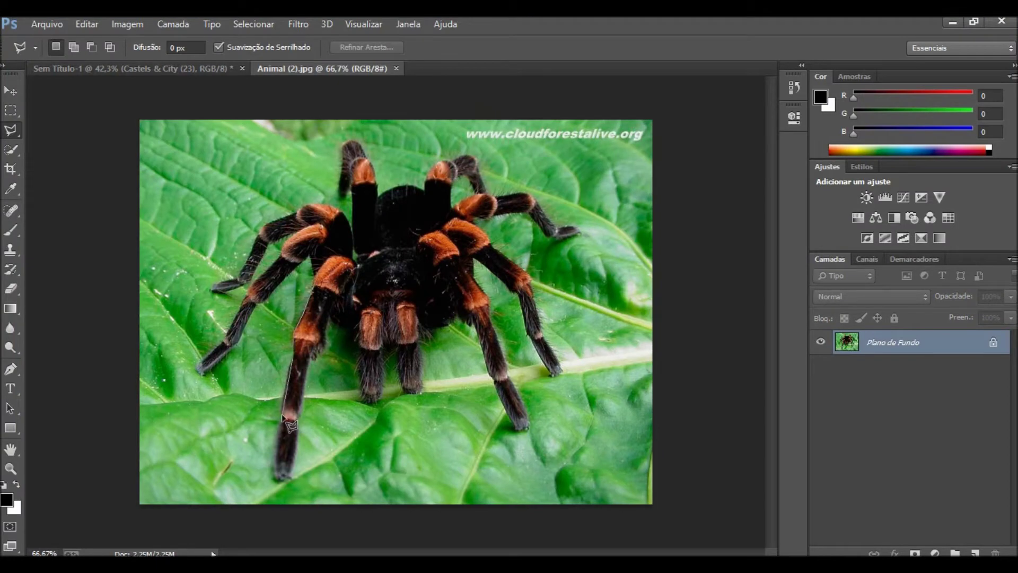
Trace the tarantula with the Polygonal Lasso and mask out the leaf background.
{"action": "left_click", "coordinate": [313, 354]}
{"action": "left_click", "coordinate": [327, 312]}
{"action": "left_click", "coordinate": [359, 335]}
{"action": "left_click", "coordinate": [362, 399]}
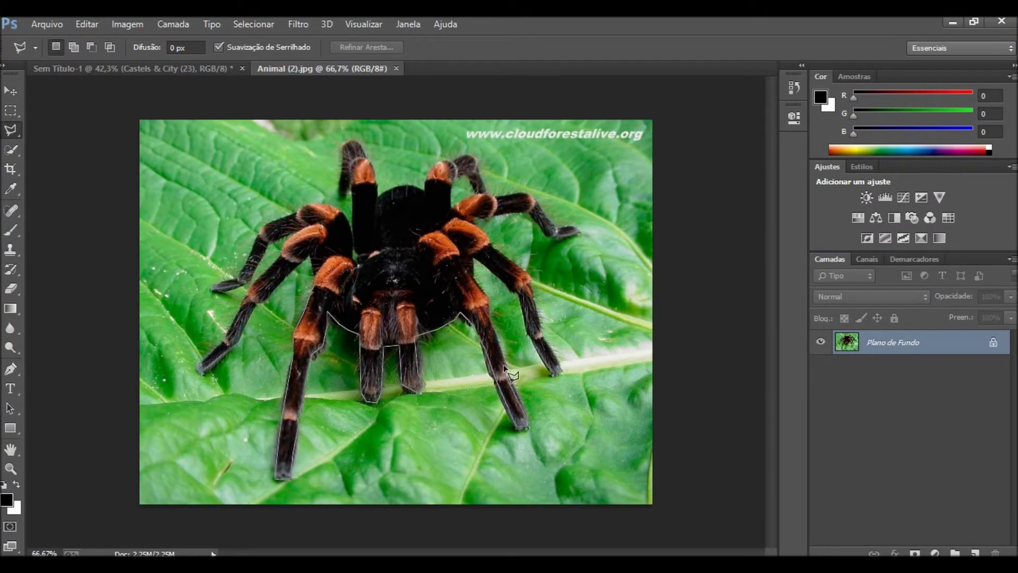
{"action": "left_click", "coordinate": [529, 276]}
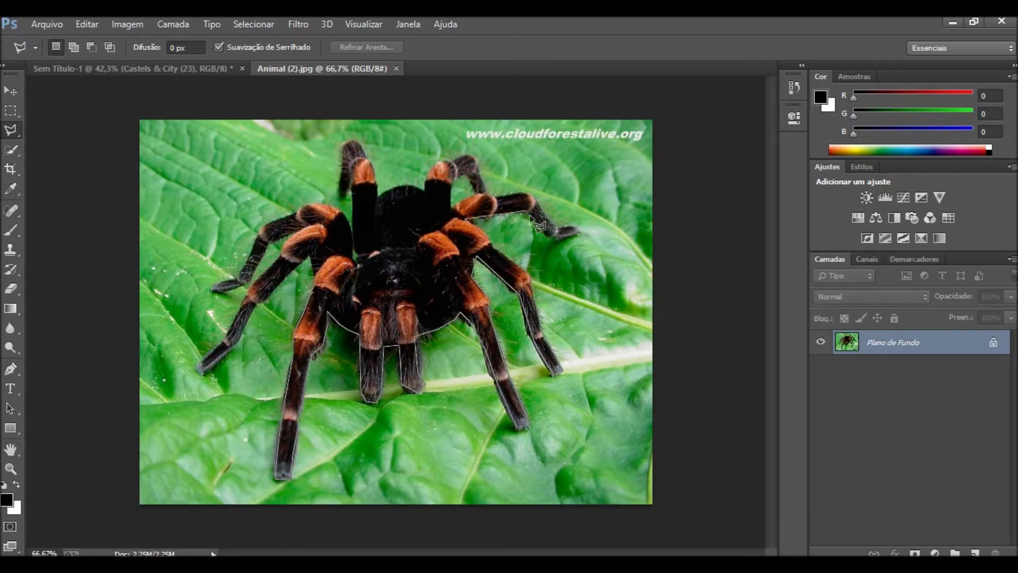
{"action": "left_click", "coordinate": [466, 216]}
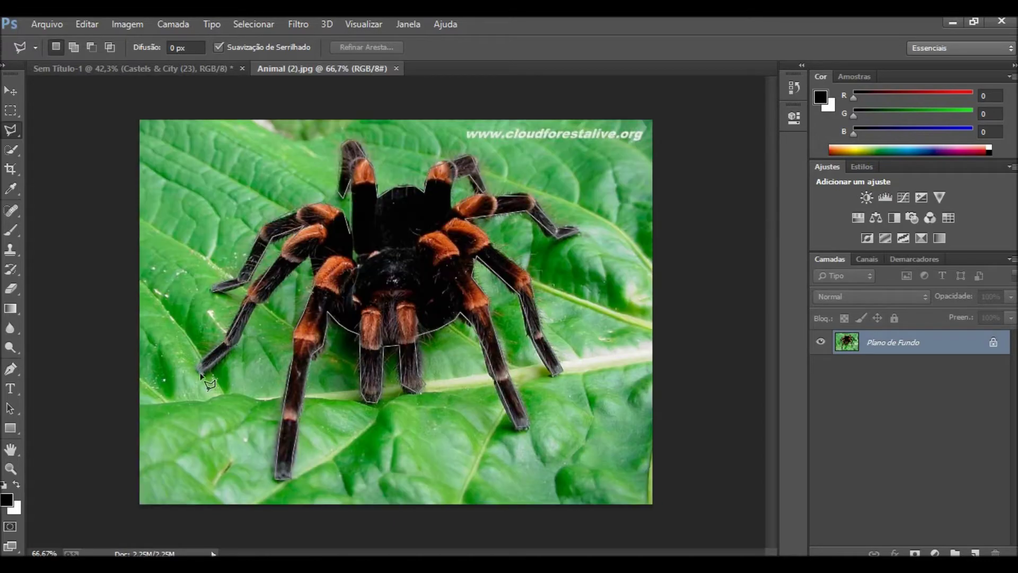
{"action": "left_click", "coordinate": [321, 305]}
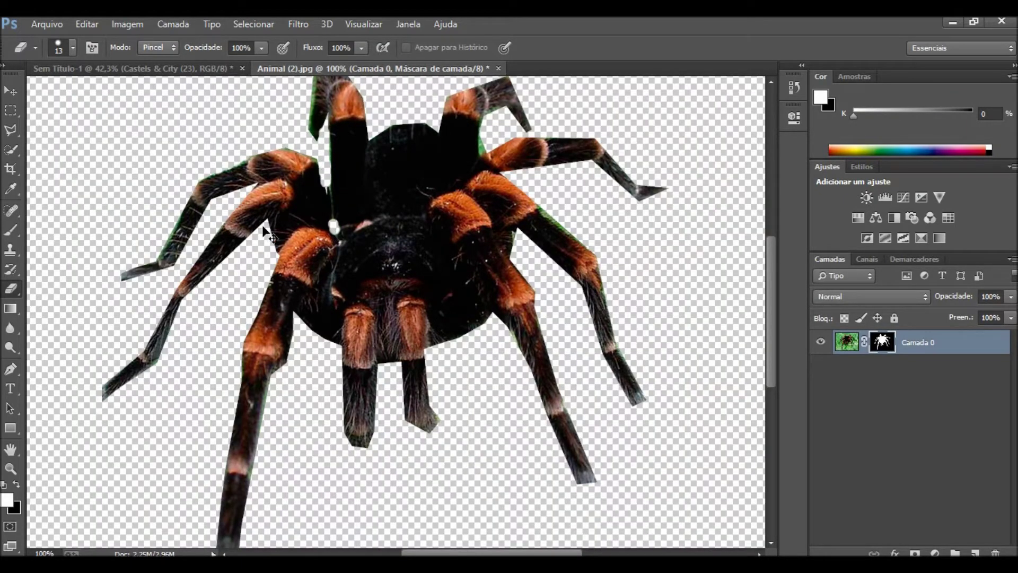
{"action": "scroll", "coordinate": [546, 273], "scroll_direction": "up", "scroll_amount": 3}
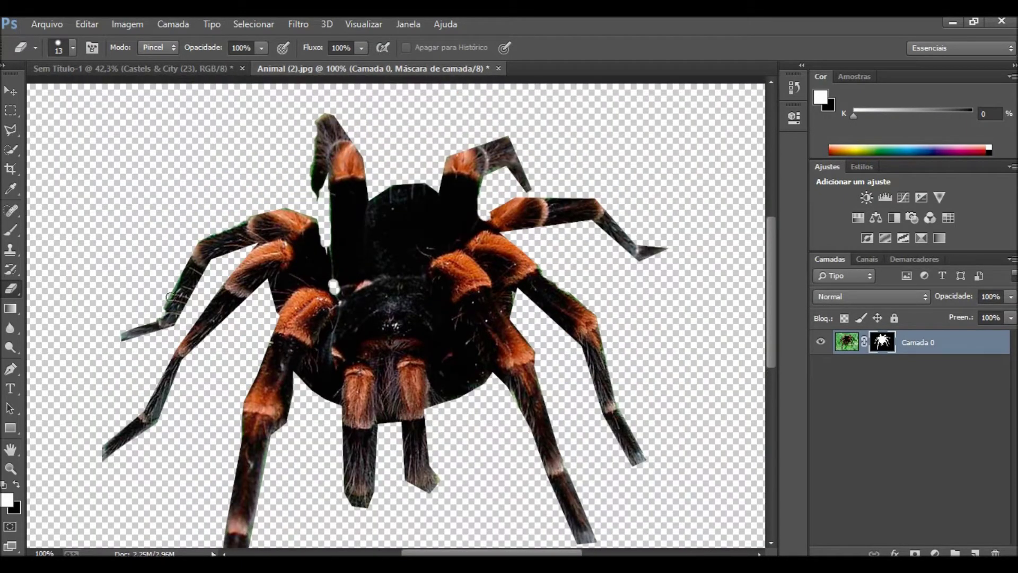
Save the cut-out tarantula as a PNG copy and float all document windows.
{"action": "left_click", "coordinate": [47, 24]}
{"action": "left_click", "coordinate": [59, 202]}
{"action": "left_click", "coordinate": [341, 400]}
{"action": "left_click", "coordinate": [276, 341]}
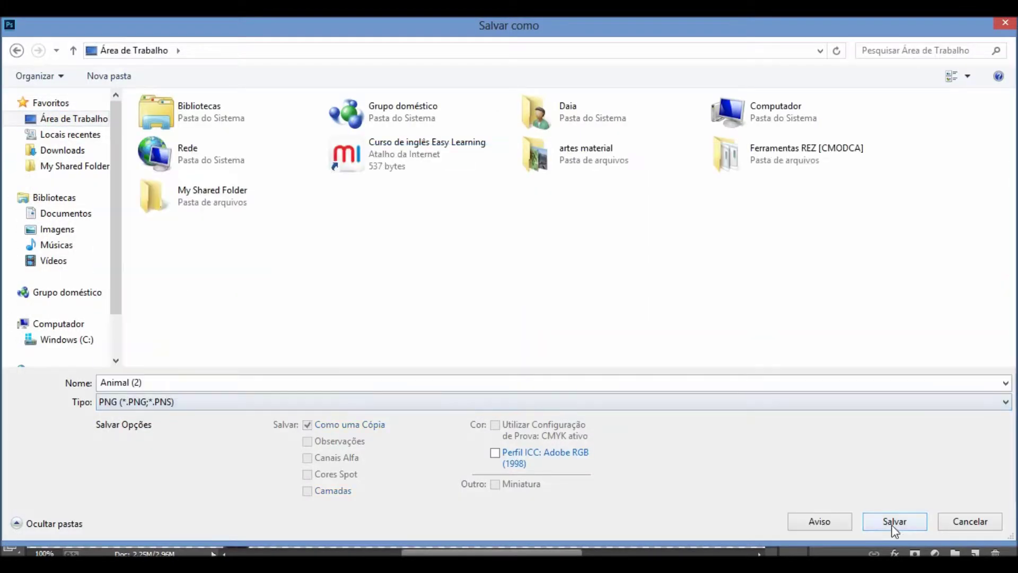
{"action": "left_click", "coordinate": [894, 528]}
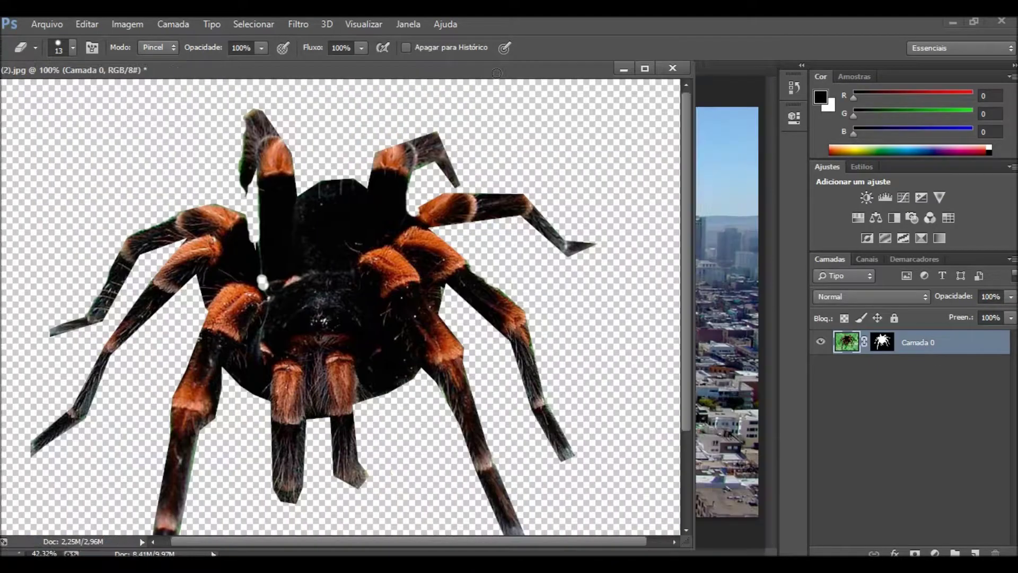
{"action": "right_click", "coordinate": [340, 70]}
{"action": "left_click", "coordinate": [329, 128]}
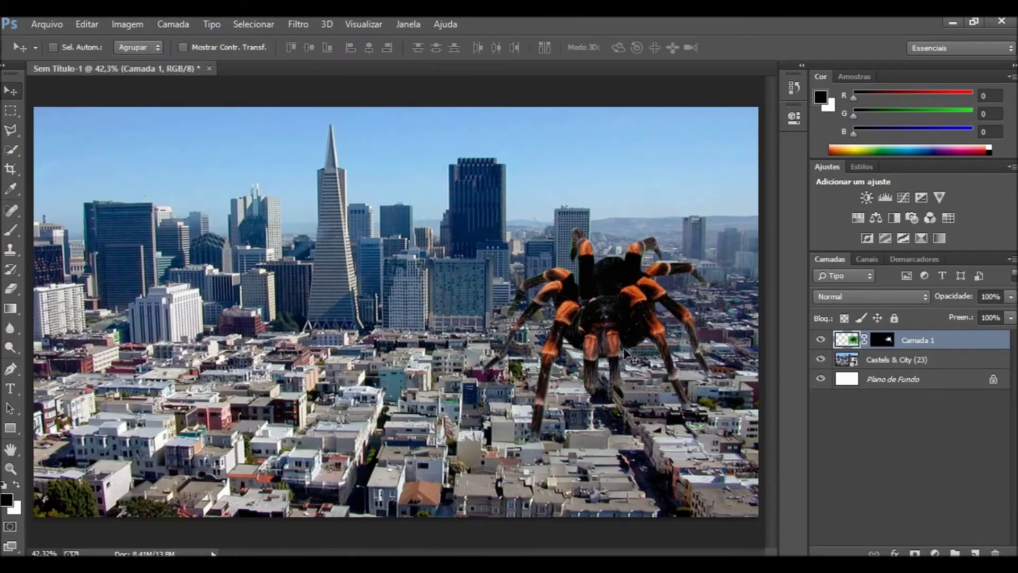
Drag the tarantula into the city document and enlarge it over the buildings.
{"action": "left_click_drag", "start_coordinate": [605, 297], "coordinate": [586, 334]}
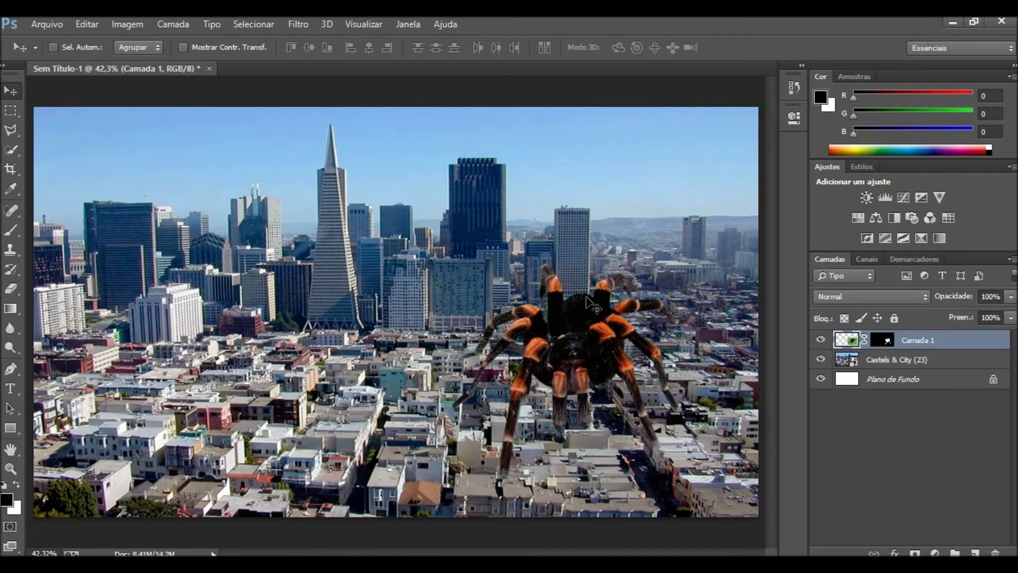
{"action": "key", "text": "ctrl+t"}
{"action": "mouse_move", "coordinate": [310, 318]}
{"action": "left_mouse_down"}
{"action": "mouse_move", "coordinate": [504, 350]}
{"action": "mouse_move", "coordinate": [432, 358]}
{"action": "left_mouse_up"}
{"action": "key", "text": "Return"}
Select the city layer and begin placing another image above it.
{"action": "key", "text": "l"}
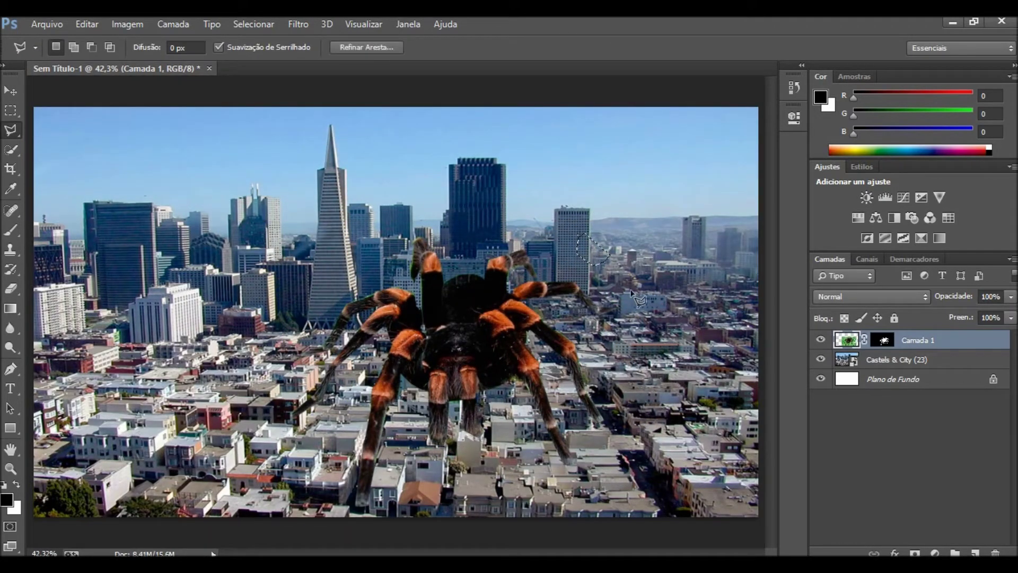
{"action": "left_click", "coordinate": [897, 359]}
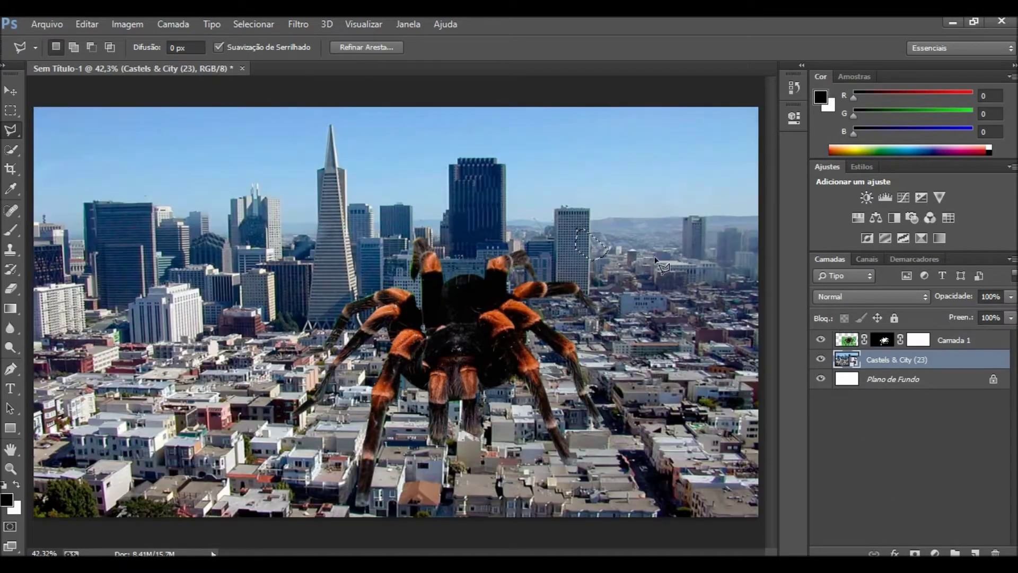
{"action": "left_click", "coordinate": [46, 24]}
{"action": "left_click", "coordinate": [53, 266]}
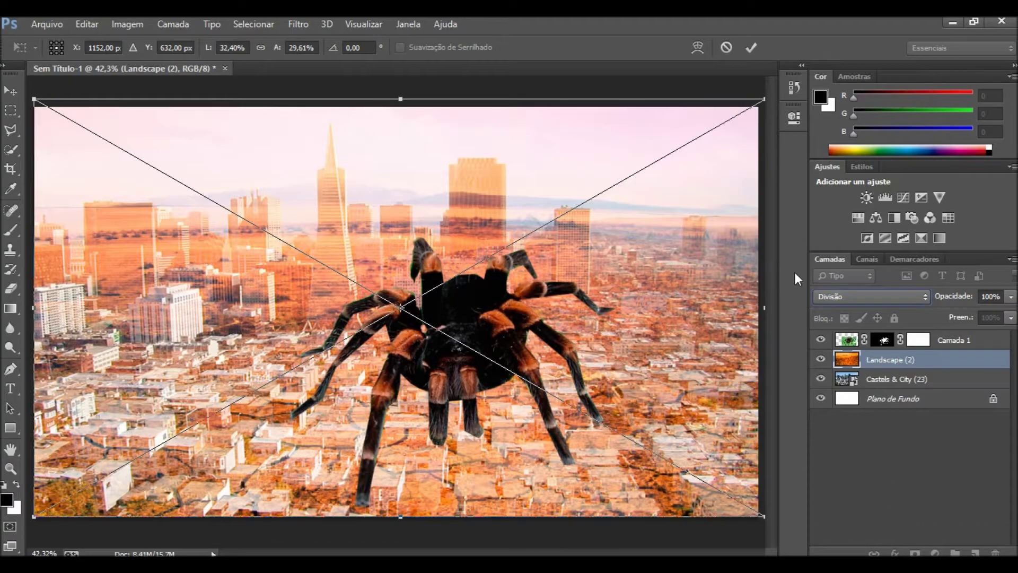
Commit the placed Landscape (2) at 27% opacity and pick the standard Eraser.
{"action": "left_click", "coordinate": [873, 296]}
{"action": "left_click", "coordinate": [830, 18]}
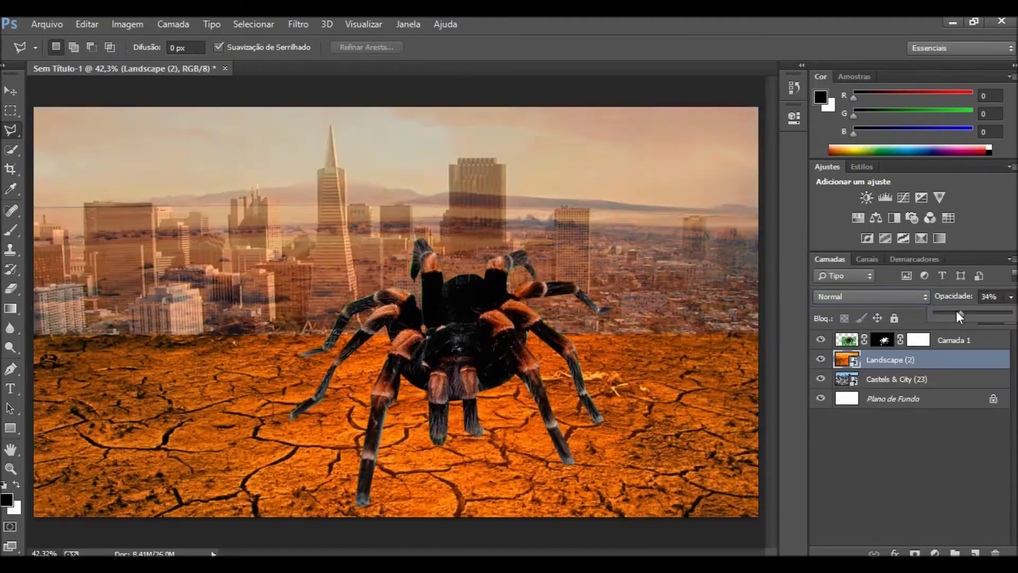
{"action": "right_click", "coordinate": [10, 288]}
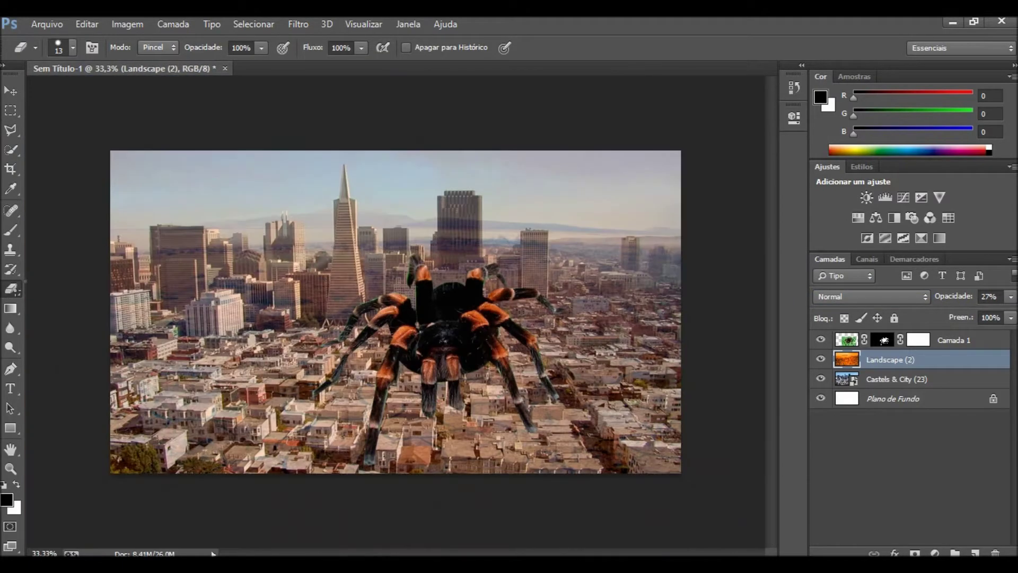
{"action": "right_click", "coordinate": [10, 289]}
{"action": "left_click", "coordinate": [104, 314]}
{"action": "right_click", "coordinate": [11, 288]}
{"action": "left_click", "coordinate": [79, 290]}
Erase part of Landscape (2)'s orange cloud cover from the sky.
{"action": "key", "text": "ctrl+plus"}
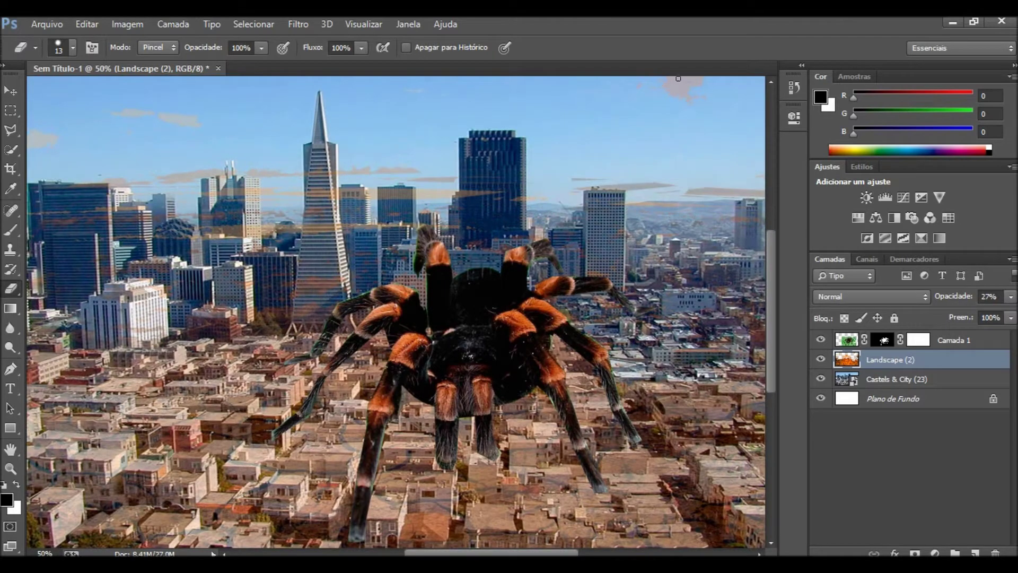
{"action": "scroll", "coordinate": [351, 172], "scroll_direction": "down", "scroll_amount": 1}
{"action": "key", "text": "ctrl+minus"}
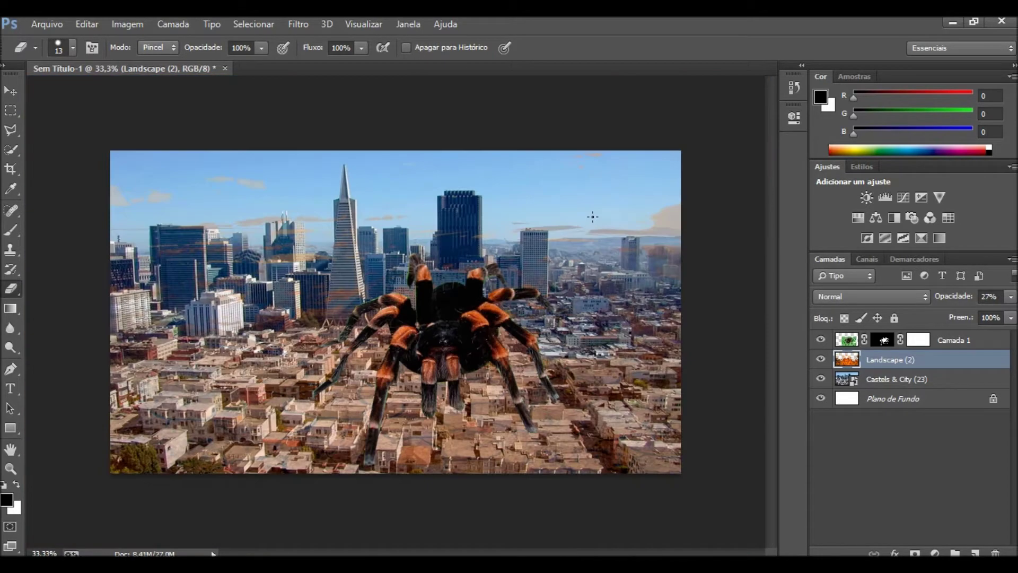
{"action": "key", "text": "z"}
{"action": "left_click", "coordinate": [442, 189]}
{"action": "key", "text": "ctrl+minus"}
{"action": "right_click", "coordinate": [10, 130]}
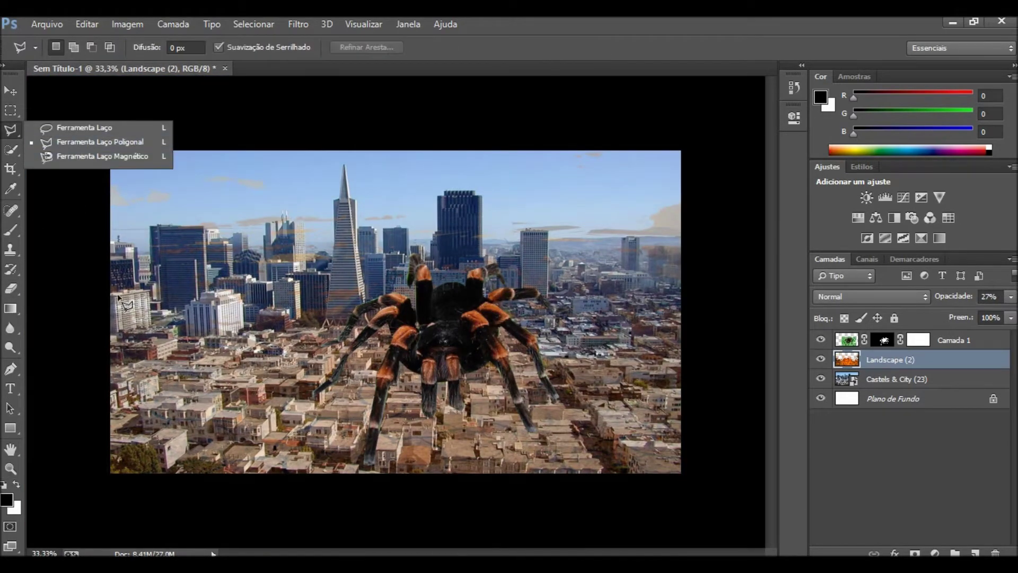
Delete the orange clouds from the landscape's sky and set it to Divisão blending at 54%.
{"action": "left_click", "coordinate": [80, 143]}
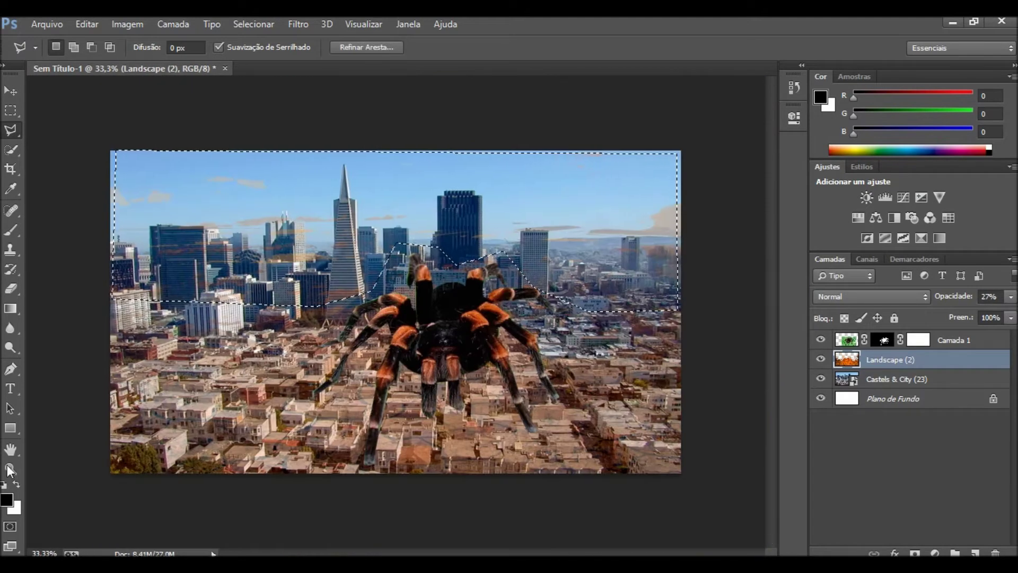
{"action": "key", "text": "Delete"}
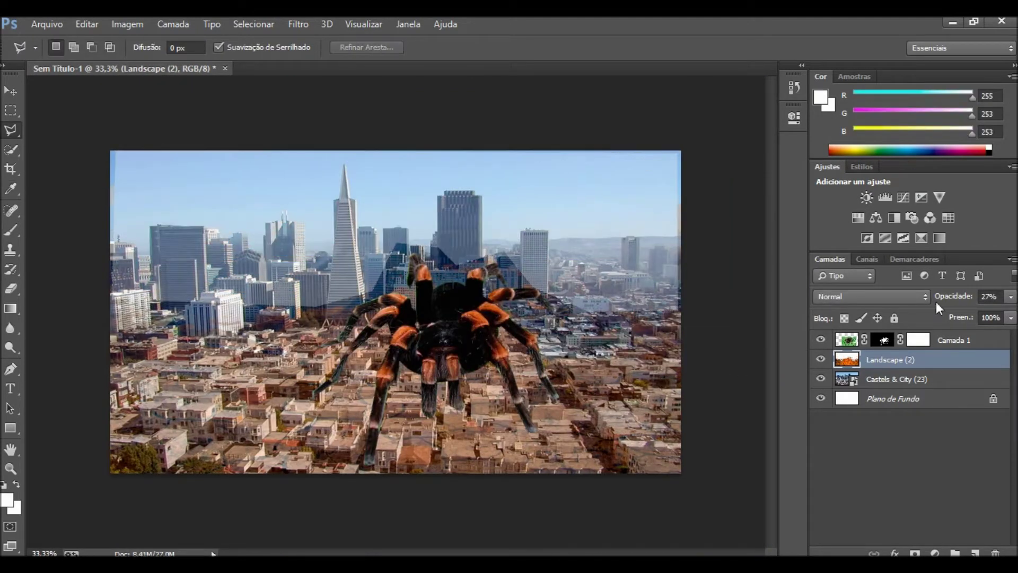
{"action": "left_click_drag", "start_coordinate": [937, 301], "coordinate": [979, 310]}
{"action": "left_click", "coordinate": [872, 297]}
{"action": "left_click", "coordinate": [849, 335]}
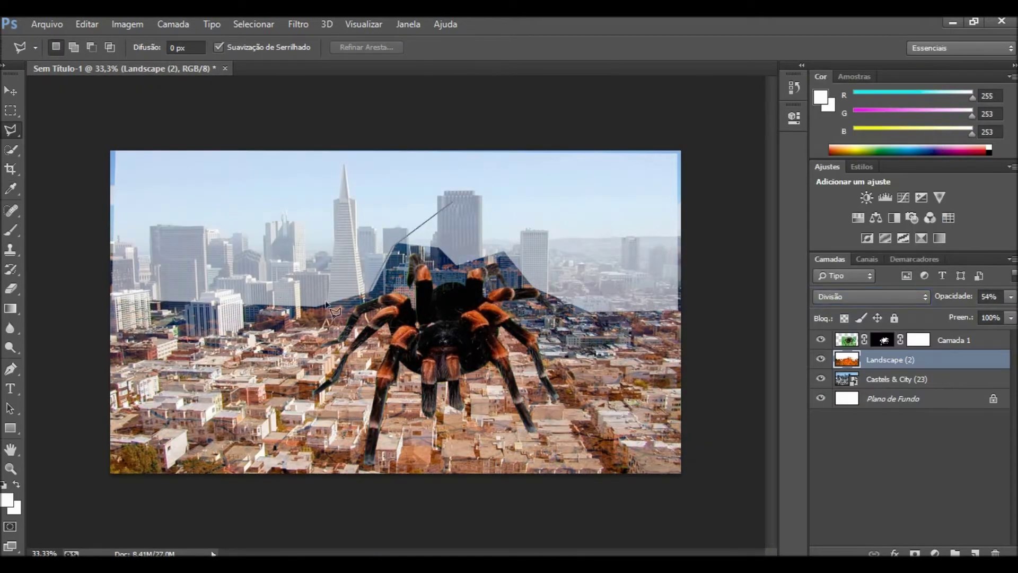
{"action": "key", "text": "Escape"}
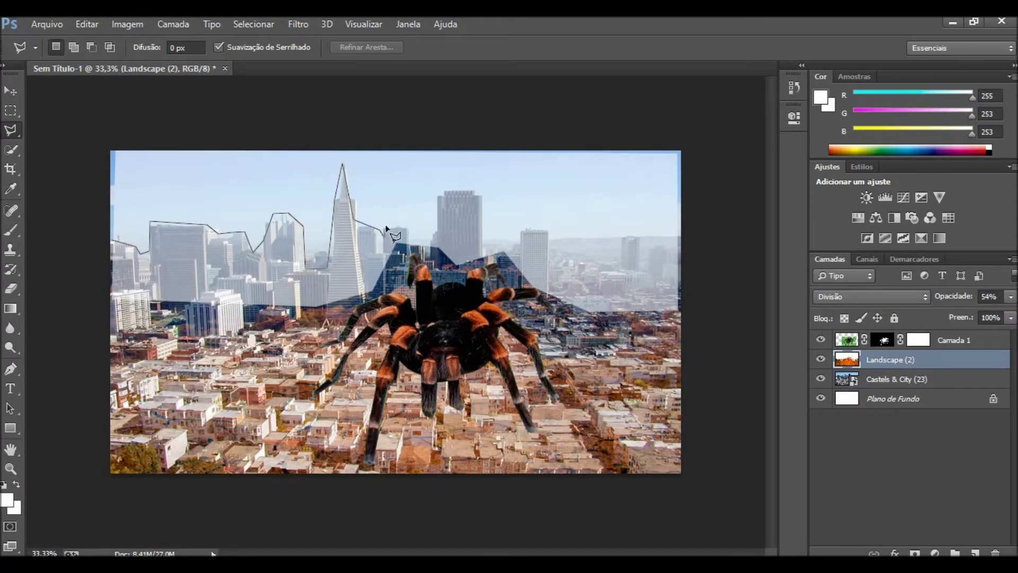
Fill the skyline selection with cyan #00DEFF, shift it right, and lower opacity to 42%.
{"action": "left_click", "coordinate": [112, 156]}
{"action": "left_click", "coordinate": [7, 499]}
{"action": "type", "text": "00e9f800deff"}
{"action": "key", "text": "Return"}
{"action": "key", "text": "alt+BackSpace"}
{"action": "key", "text": "v"}
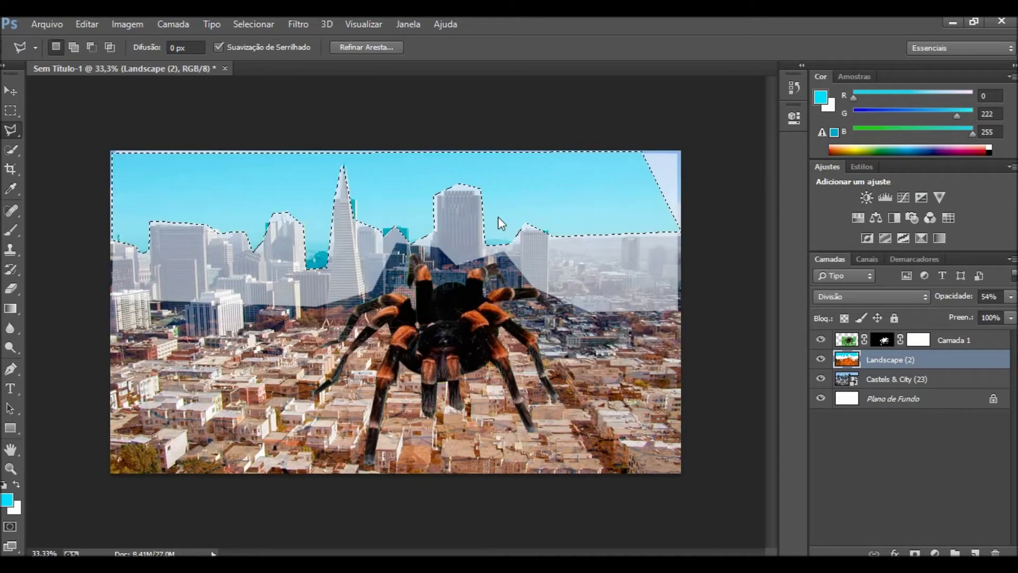
{"action": "left_click_drag", "start_coordinate": [222, 186], "coordinate": [282, 187]}
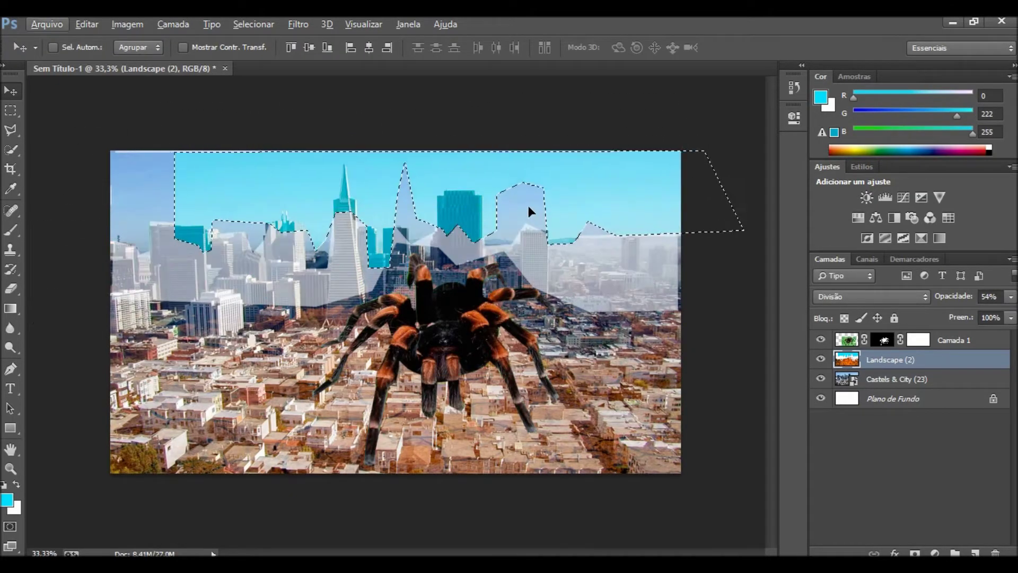
{"action": "key", "text": "ctrl+d"}
{"action": "left_click_drag", "start_coordinate": [1011, 296], "coordinate": [962, 314]}
Place the Landscape (38) mountain image above the city layer.
{"action": "left_click", "coordinate": [896, 379]}
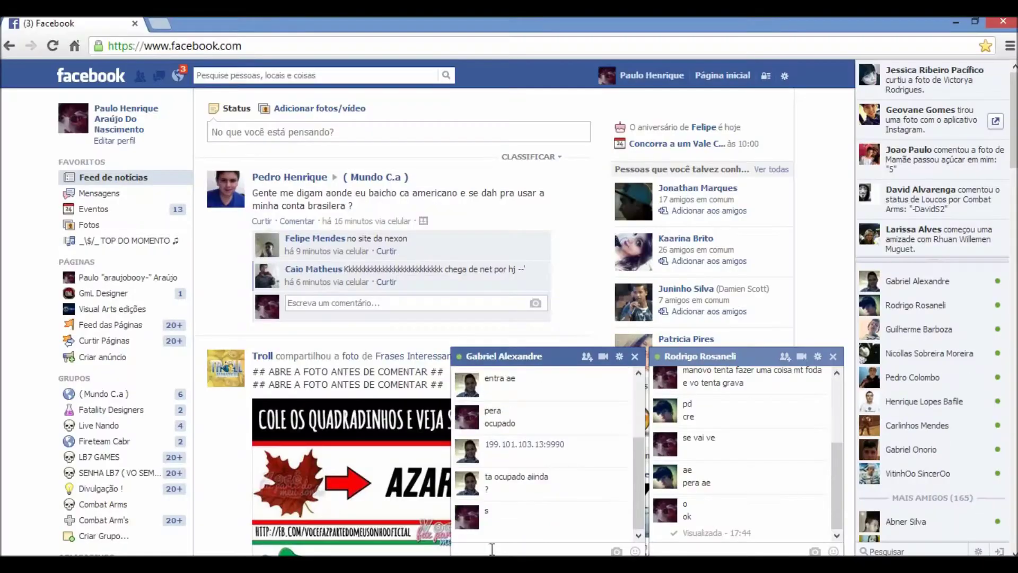
{"action": "left_click", "coordinate": [47, 24]}
{"action": "left_click", "coordinate": [79, 218]}
{"action": "double_click", "coordinate": [419, 125]}
{"action": "left_click", "coordinate": [872, 297]}
{"action": "left_click", "coordinate": [849, 227]}
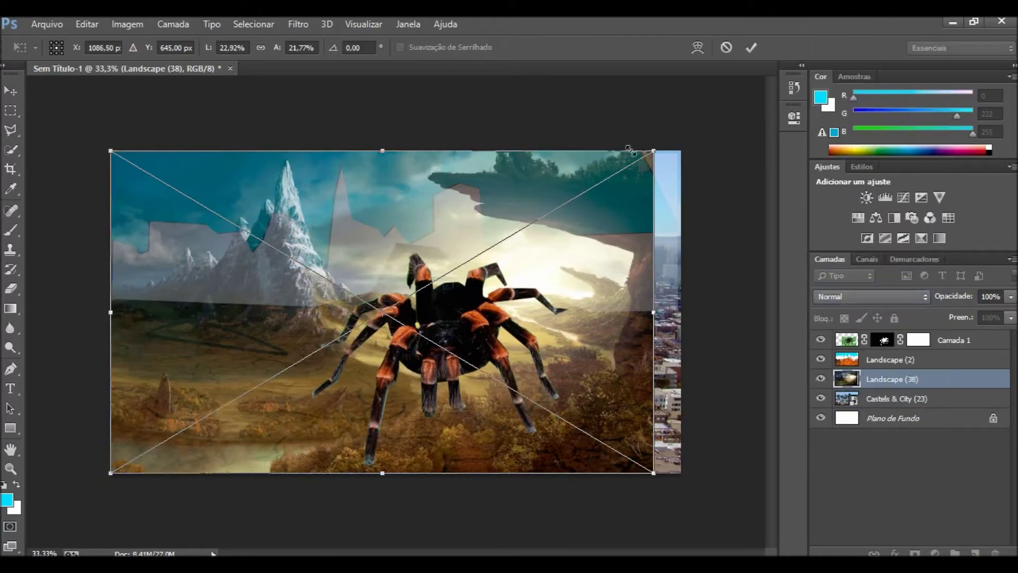
Set Landscape (38) to Luz Direta blending at 55% opacity.
{"action": "left_click", "coordinate": [871, 296]}
{"action": "left_click", "coordinate": [848, 250]}
{"action": "left_click_drag", "start_coordinate": [1012, 302], "coordinate": [970, 314]}
{"action": "left_click", "coordinate": [751, 47]}
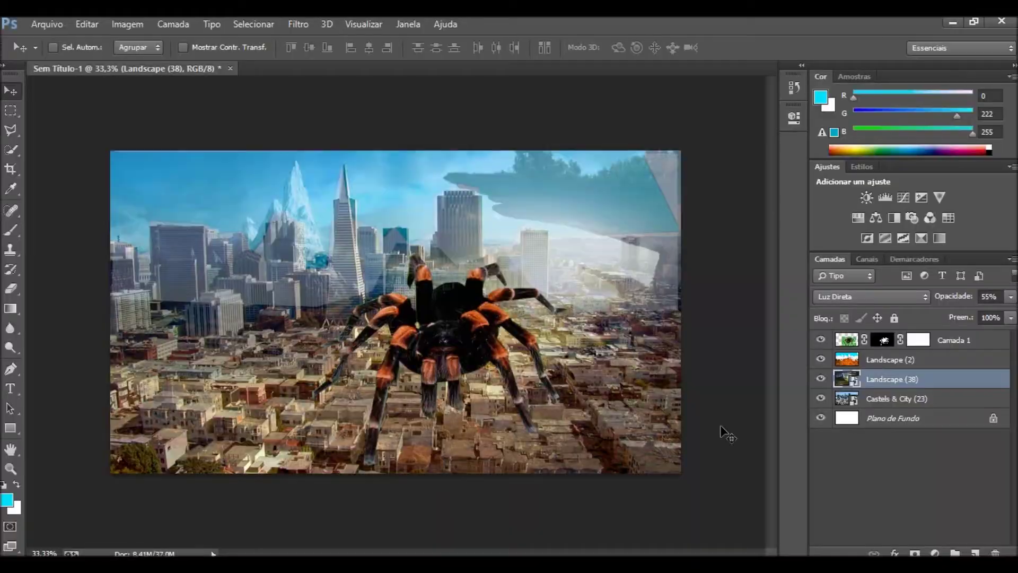
Place the Landscape (53) waves image and scale it into the canvas.
{"action": "left_click", "coordinate": [47, 24]}
{"action": "left_click", "coordinate": [48, 266]}
{"action": "double_click", "coordinate": [419, 125]}
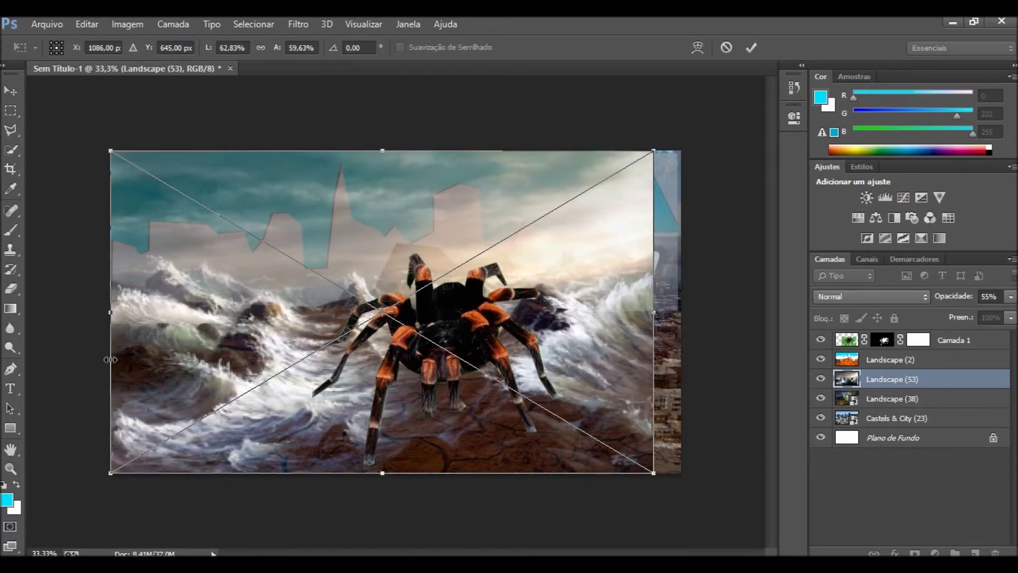
{"action": "left_click_drag", "start_coordinate": [181, 420], "coordinate": [313, 419]}
{"action": "left_click_drag", "start_coordinate": [654, 151], "coordinate": [614, 200]}
{"action": "key", "text": "Return"}
Enlarge the waves image toward the upper left and set its opacity to 43%.
{"action": "left_click", "coordinate": [872, 296]}
{"action": "key", "text": "Escape"}
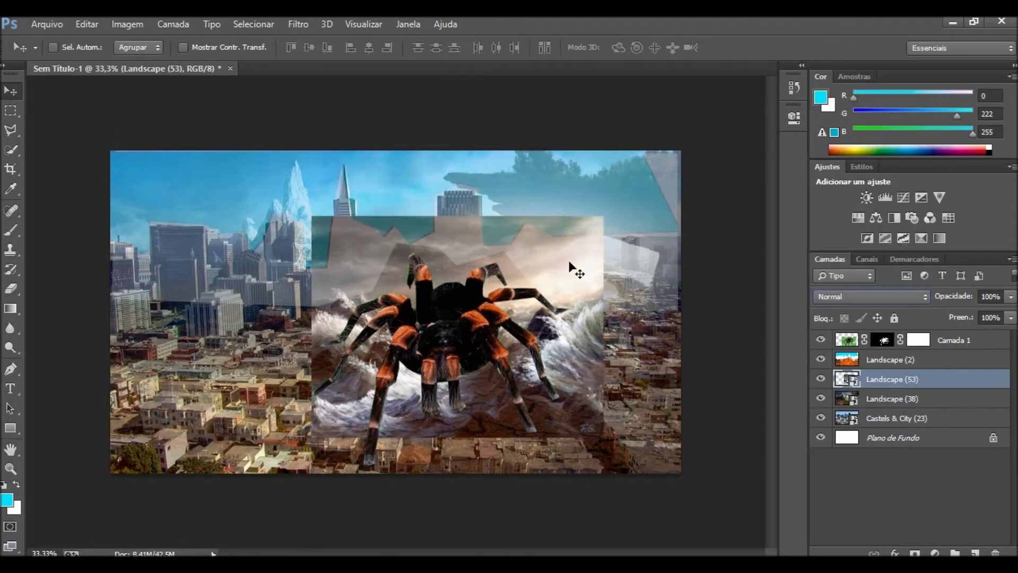
{"action": "key", "text": "ctrl+t"}
{"action": "left_click_drag", "start_coordinate": [312, 216], "coordinate": [290, 199]}
{"action": "key", "text": "Return"}
{"action": "left_click_drag", "start_coordinate": [1012, 297], "coordinate": [968, 314]}
{"action": "key", "text": "ctrl+plus"}
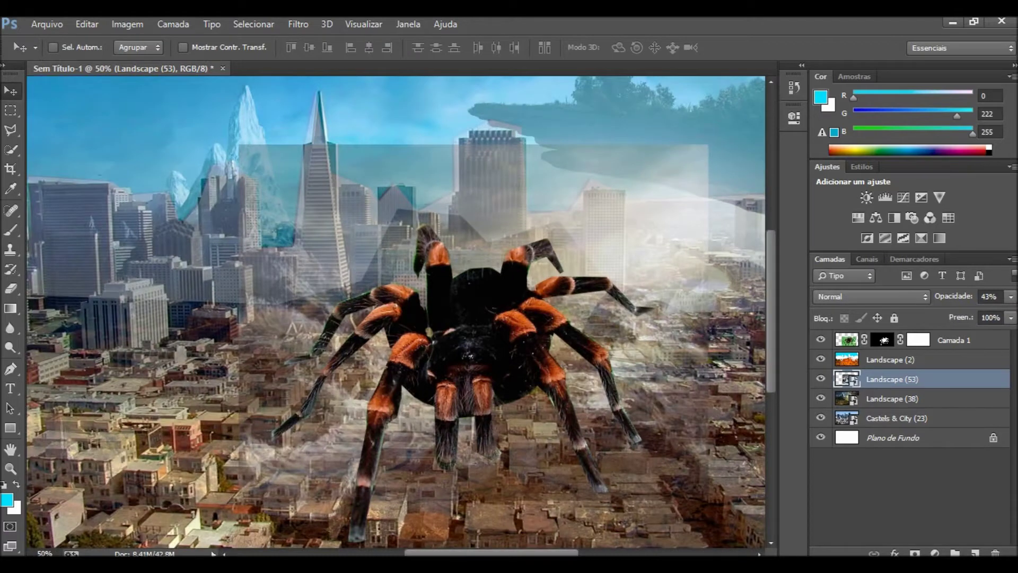
{"action": "left_click", "coordinate": [11, 289]}
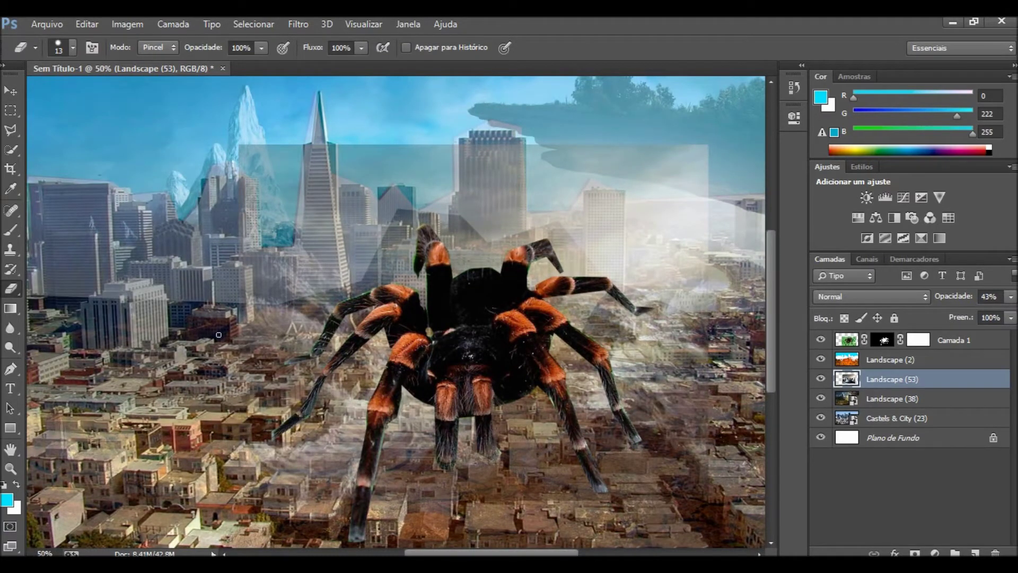
Erase the waves' upper strip over the skyline and set Landscape (53) to 100% Luz Direta.
{"action": "left_click_drag", "start_coordinate": [276, 202], "coordinate": [655, 159]}
{"action": "mouse_move", "coordinate": [274, 212]}
{"action": "left_mouse_down"}
{"action": "mouse_move", "coordinate": [424, 175]}
{"action": "mouse_move", "coordinate": [642, 177]}
{"action": "left_mouse_up"}
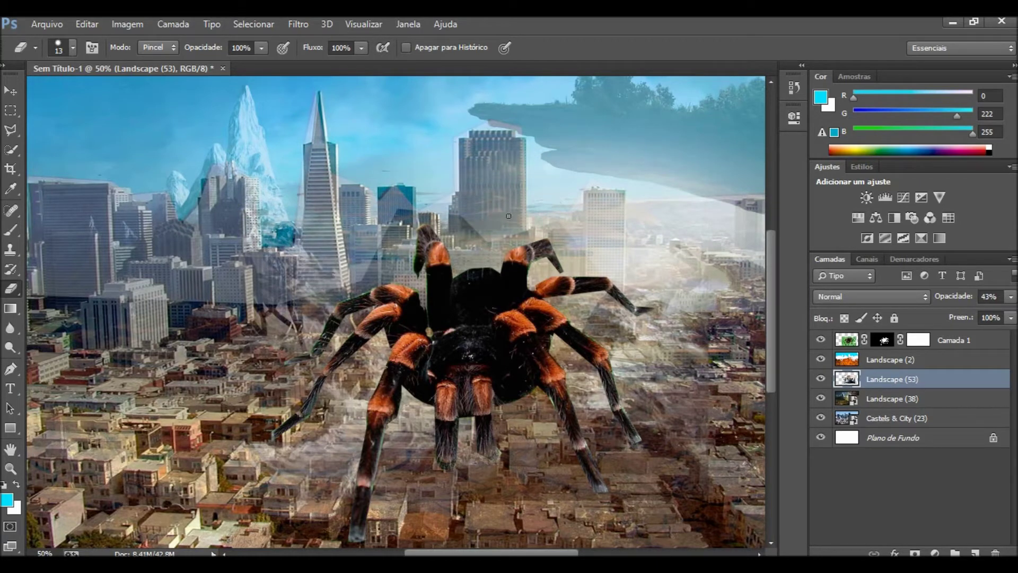
{"action": "key", "text": "shift+alt+n"}
{"action": "mouse_move", "coordinate": [1011, 296]}
{"action": "left_mouse_down"}
{"action": "mouse_move", "coordinate": [1013, 314]}
{"action": "mouse_move", "coordinate": [976, 315]}
{"action": "left_mouse_up"}
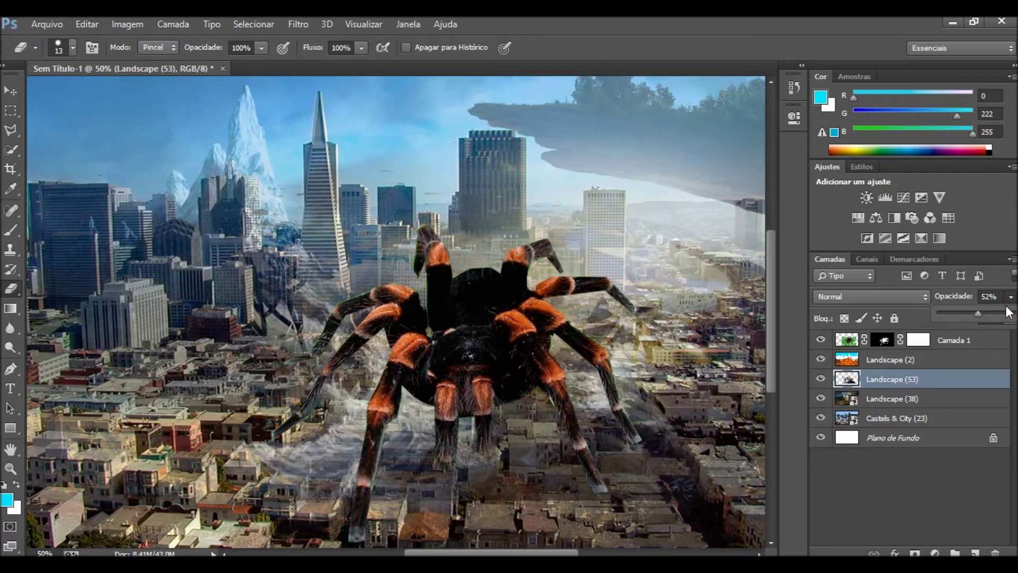
{"action": "left_click_drag", "start_coordinate": [1009, 312], "coordinate": [1015, 313]}
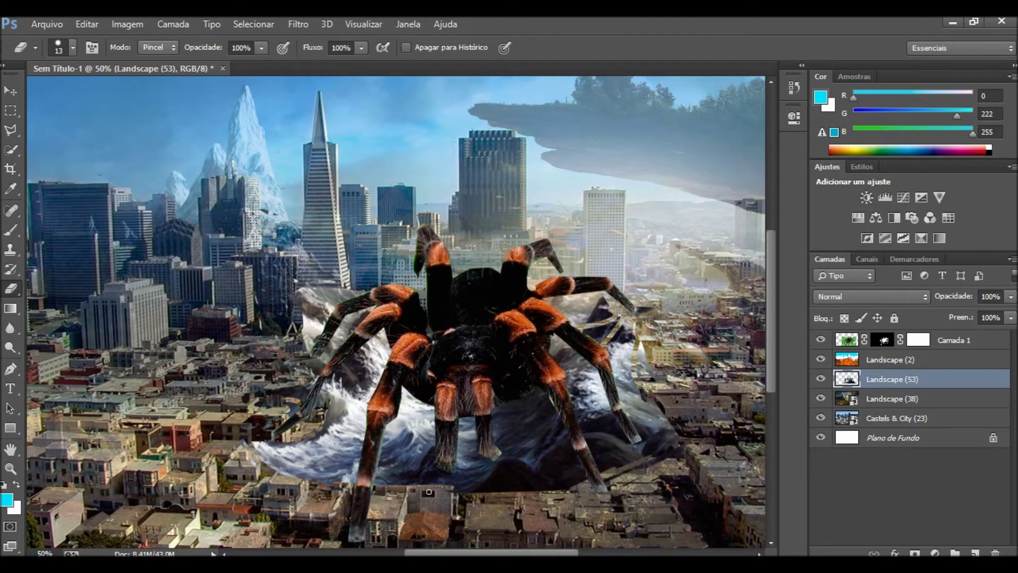
{"action": "left_click", "coordinate": [872, 297]}
{"action": "left_click", "coordinate": [843, 229]}
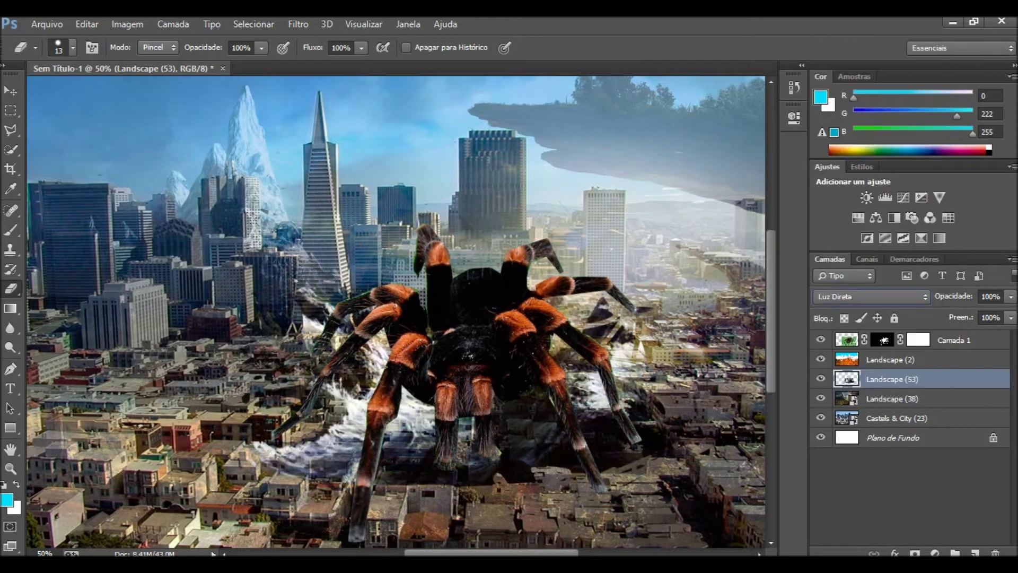
Duplicate the spider layer Camada 1 and give the copy a red Color Overlay at 24%.
{"action": "left_click", "coordinate": [949, 340]}
{"action": "key", "text": "ctrl+j"}
{"action": "left_click", "coordinate": [298, 23]}
{"action": "key", "text": "Escape"}
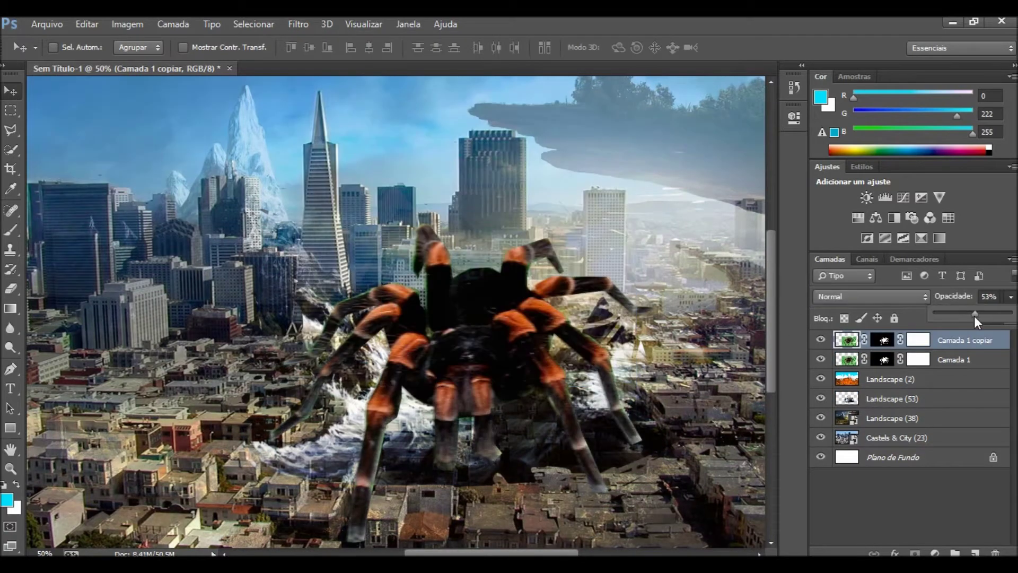
{"action": "double_click", "coordinate": [981, 340]}
{"action": "left_click", "coordinate": [261, 277]}
{"action": "left_click_drag", "start_coordinate": [509, 80], "coordinate": [837, 109]}
{"action": "left_click", "coordinate": [591, 290]}
{"action": "key", "text": "Return"}
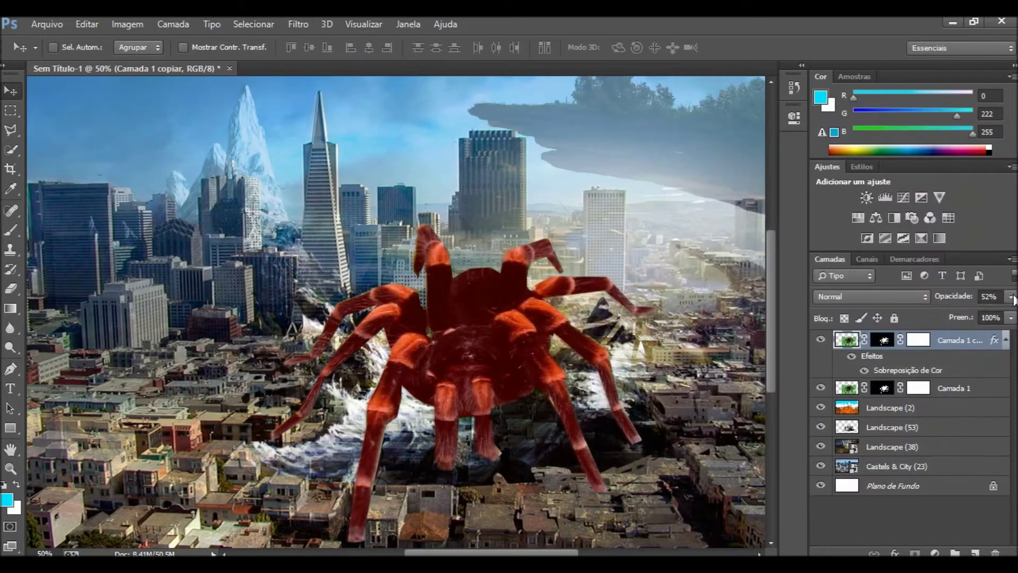
{"action": "scroll", "coordinate": [175, 416], "scroll_direction": "up", "scroll_amount": 1}
Paint a dark black stroke on the Castels & City (23) layer.
{"action": "key", "text": "b"}
{"action": "key", "text": "d"}
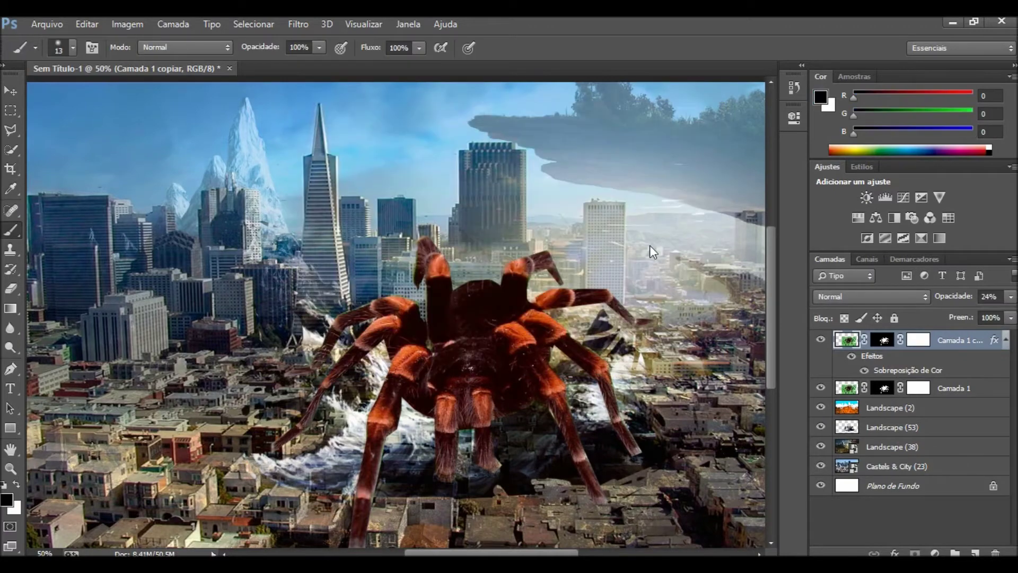
{"action": "key", "text": "Return"}
{"action": "left_click", "coordinate": [891, 466]}
{"action": "left_click_drag", "start_coordinate": [618, 212], "coordinate": [622, 286]}
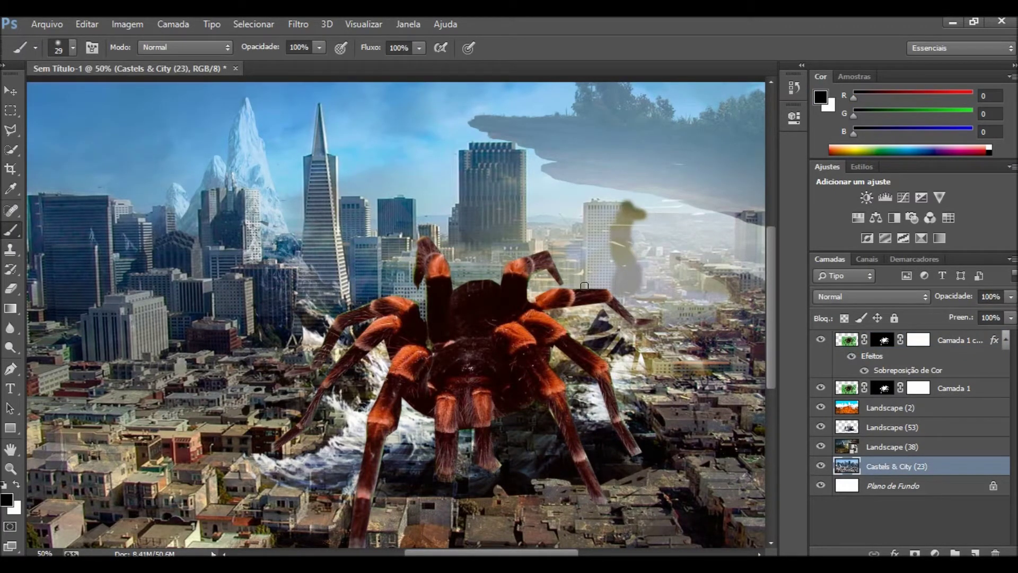
Erase part of the painted city area and place an image from the Design folder, shrunk toward the top.
{"action": "left_click", "coordinate": [11, 288]}
{"action": "left_click_drag", "start_coordinate": [585, 201], "coordinate": [583, 250]}
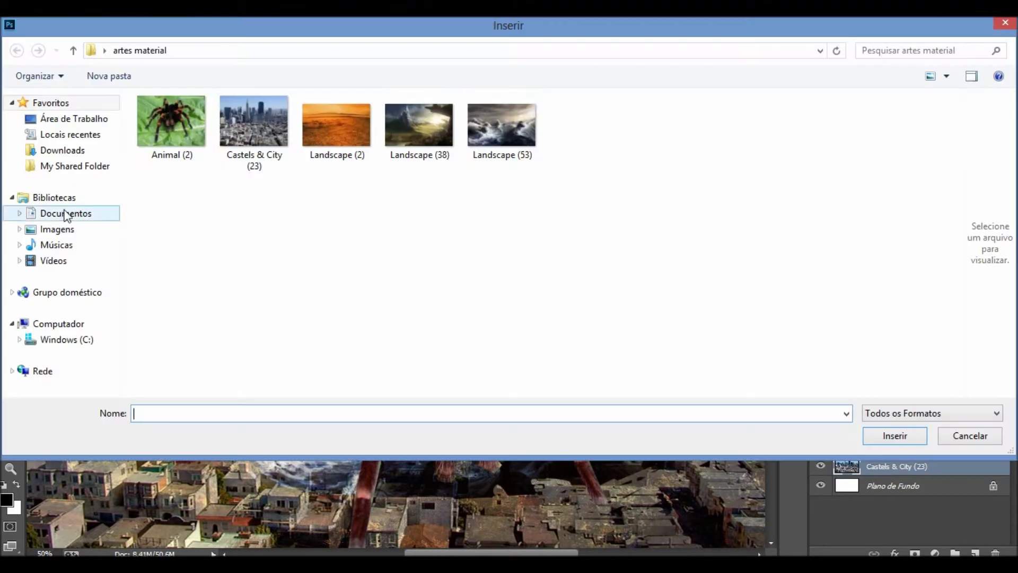
{"action": "left_click", "coordinate": [84, 212]}
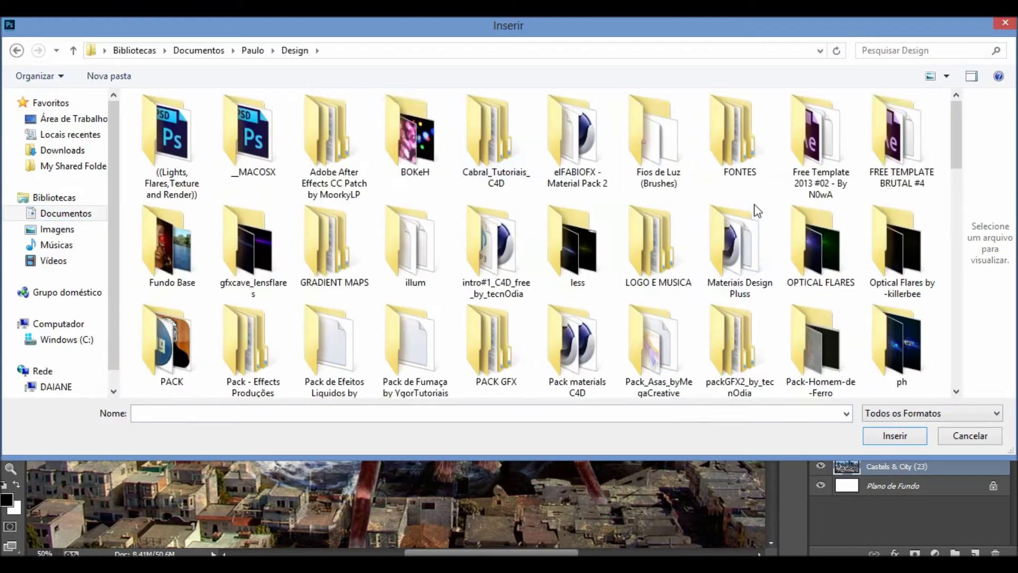
{"action": "double_click", "coordinate": [659, 159]}
{"action": "double_click", "coordinate": [495, 232]}
{"action": "left_click_drag", "start_coordinate": [570, 241], "coordinate": [443, 151]}
{"action": "left_click", "coordinate": [749, 48]}
Add a fire image and move a duplicate of it left across the city.
{"action": "double_click", "coordinate": [191, 294]}
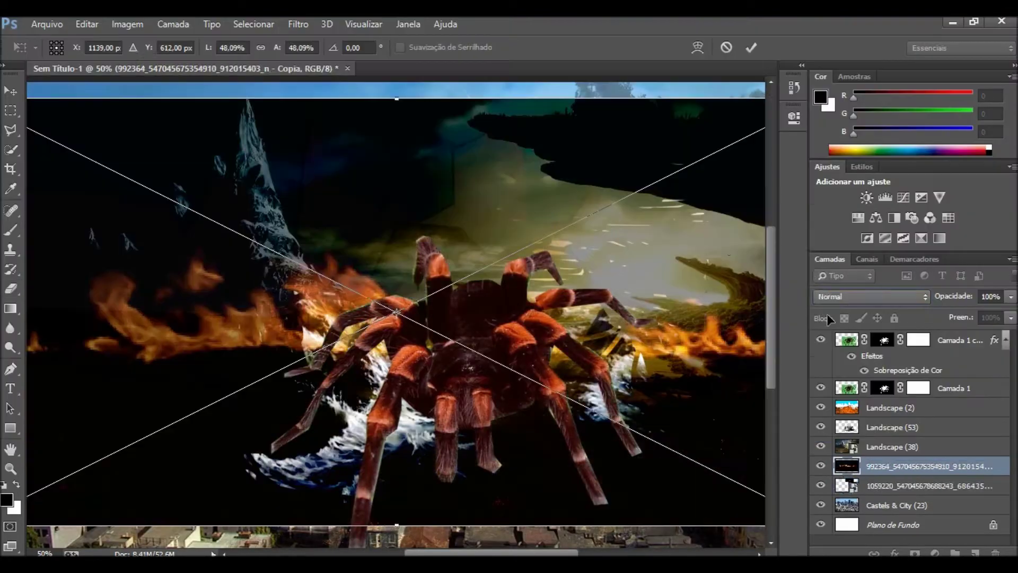
{"action": "key", "text": "Return"}
{"action": "key", "text": "e"}
{"action": "key", "text": "v"}
{"action": "left_click_drag", "start_coordinate": [175, 371], "coordinate": [266, 313]}
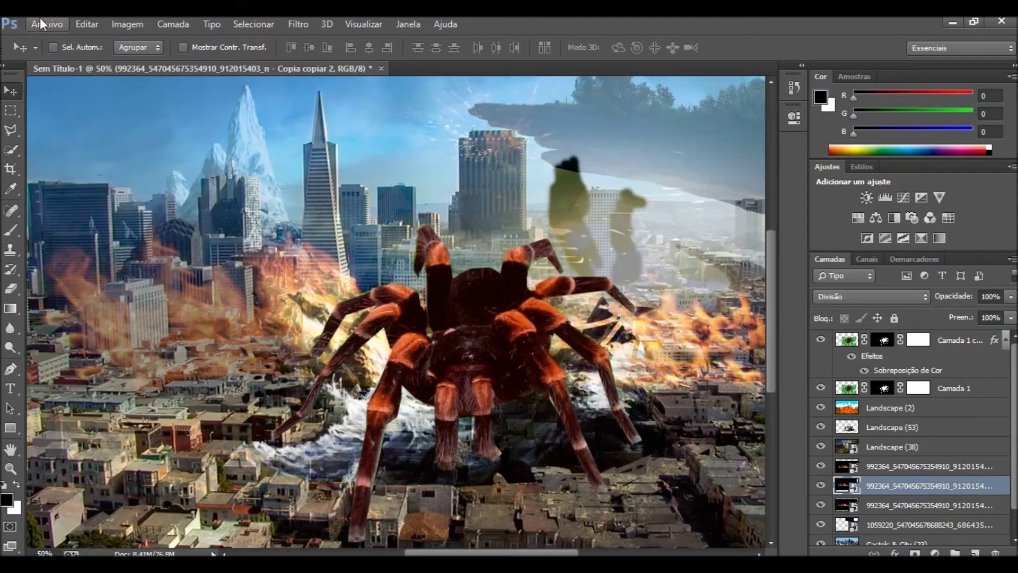
Place the Effects Produções (19) texture stretched over the canvas, blended Divisão at 7%.
{"action": "left_click", "coordinate": [42, 24]}
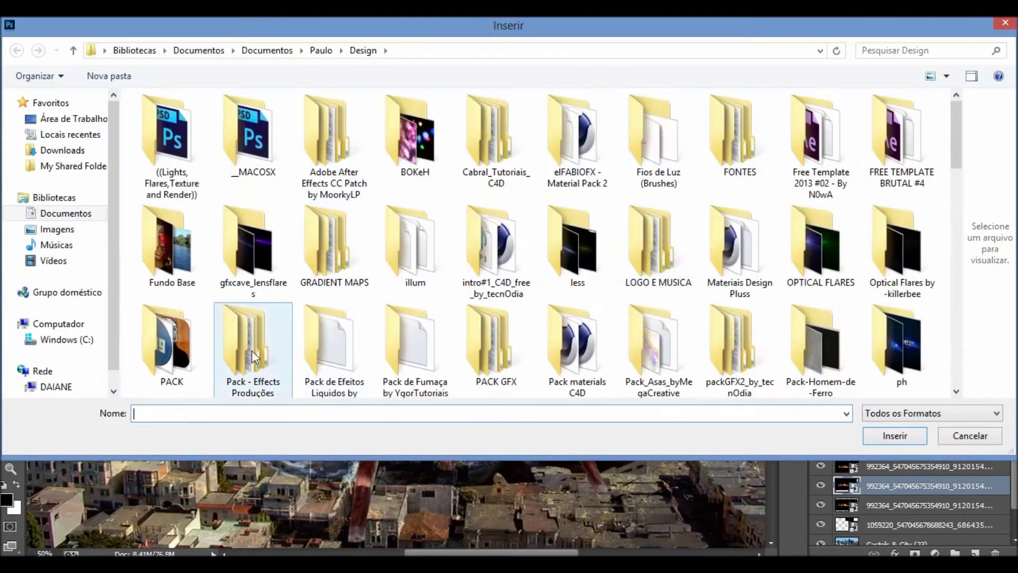
{"action": "double_click", "coordinate": [250, 341]}
{"action": "double_click", "coordinate": [822, 207]}
{"action": "key", "text": "ctrl+minus"}
{"action": "left_click_drag", "start_coordinate": [159, 180], "coordinate": [110, 143]}
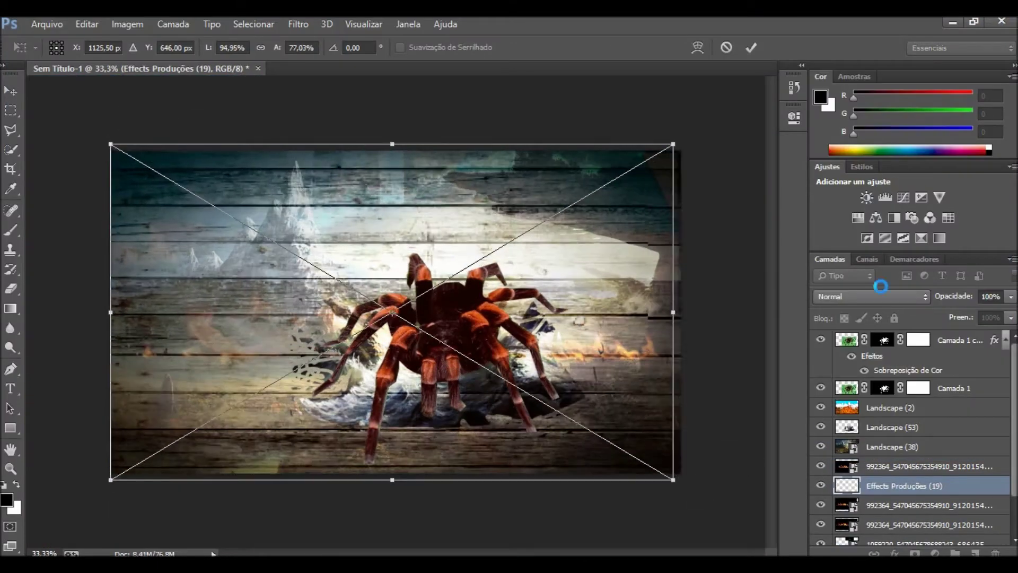
{"action": "left_click_drag", "start_coordinate": [652, 312], "coordinate": [686, 311]}
{"action": "left_click", "coordinate": [870, 296]}
{"action": "left_click_drag", "start_coordinate": [1012, 297], "coordinate": [941, 317]}
{"action": "key", "text": "Return"}
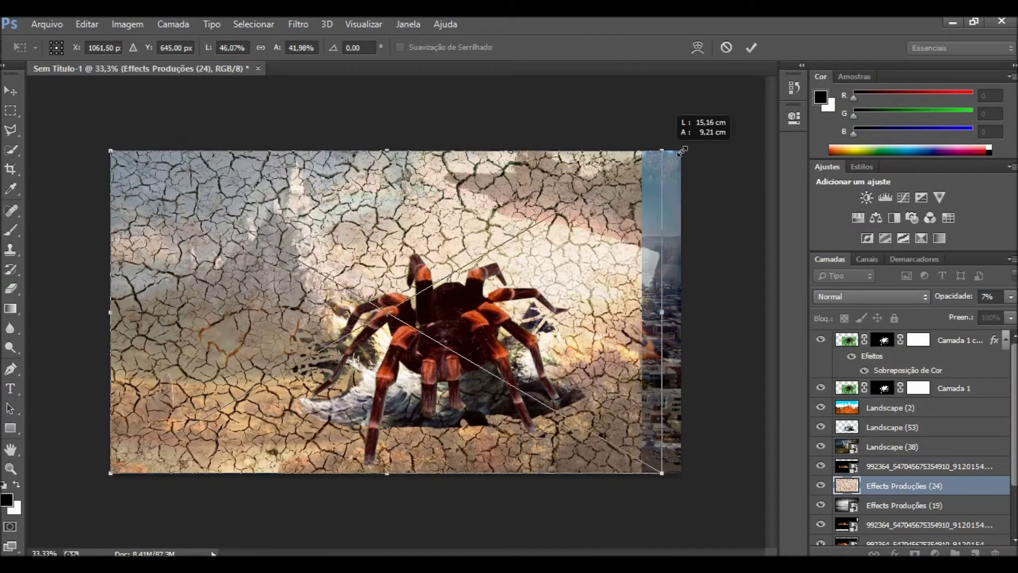
Blend the cracked texture with Subexposição de Cores at 37% opacity.
{"action": "key", "text": "Return"}
{"action": "left_click", "coordinate": [870, 296]}
{"action": "left_click", "coordinate": [826, 259]}
{"action": "left_click_drag", "start_coordinate": [1012, 296], "coordinate": [958, 317]}
{"action": "key", "text": "ctrl+plus"}
Rasterize the texture layer and erase it from the sky between the buildings.
{"action": "key", "text": "e"}
{"action": "left_click", "coordinate": [409, 236]}
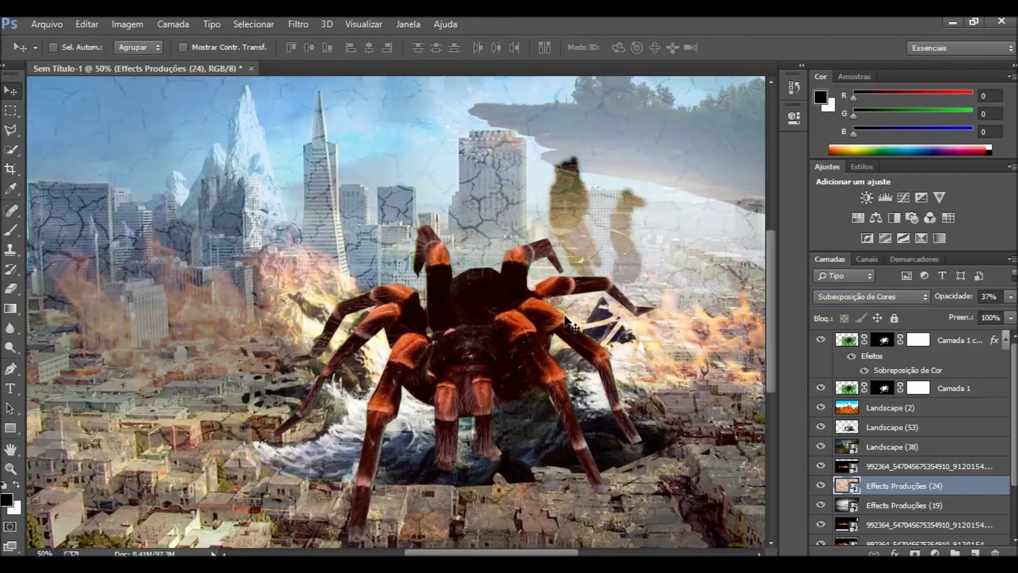
{"action": "key", "text": "Return"}
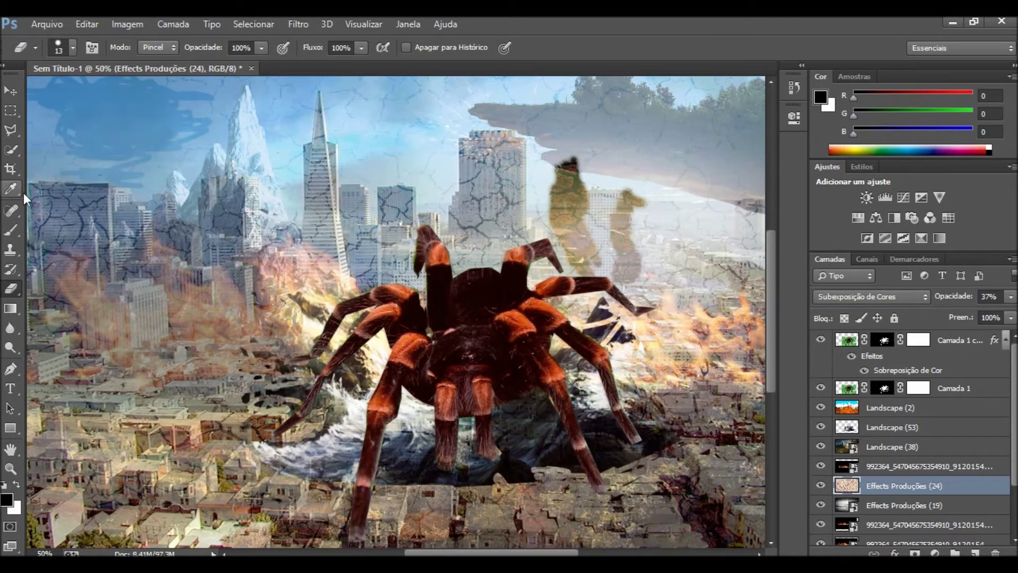
{"action": "key", "text": "ctrl+minus"}
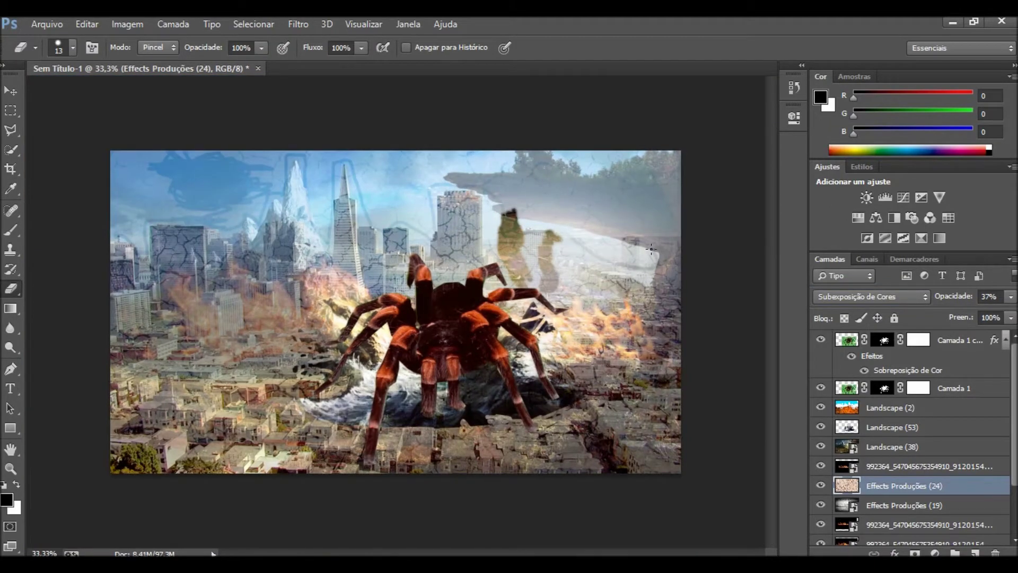
{"action": "left_click_drag", "start_coordinate": [622, 175], "coordinate": [140, 251]}
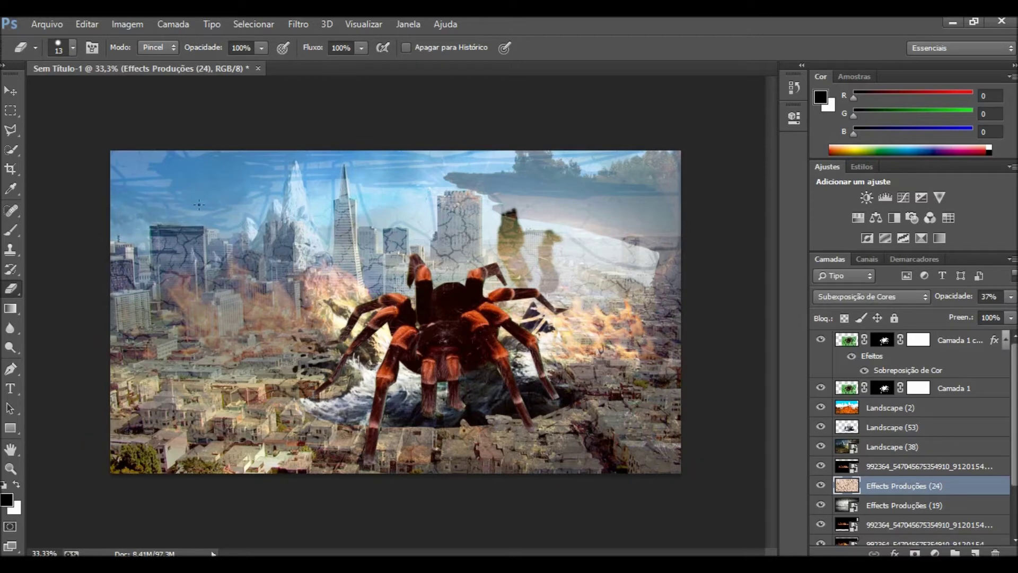
{"action": "left_click_drag", "start_coordinate": [588, 214], "coordinate": [411, 242]}
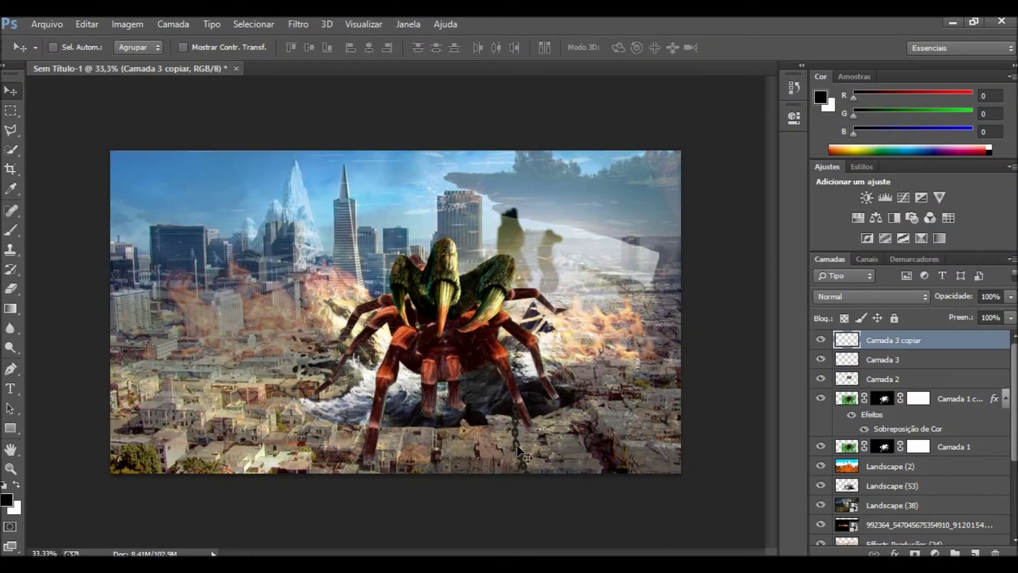
Duplicate the chain, flip one copy horizontally, and rotate another copy to hang vertically on the left.
{"action": "mouse_move", "coordinate": [459, 436]}
{"action": "left_mouse_down"}
{"action": "mouse_move", "coordinate": [450, 454]}
{"action": "mouse_move", "coordinate": [435, 425]}
{"action": "left_mouse_up"}
{"action": "key", "text": "ctrl+t"}
{"action": "right_click", "coordinate": [377, 432]}
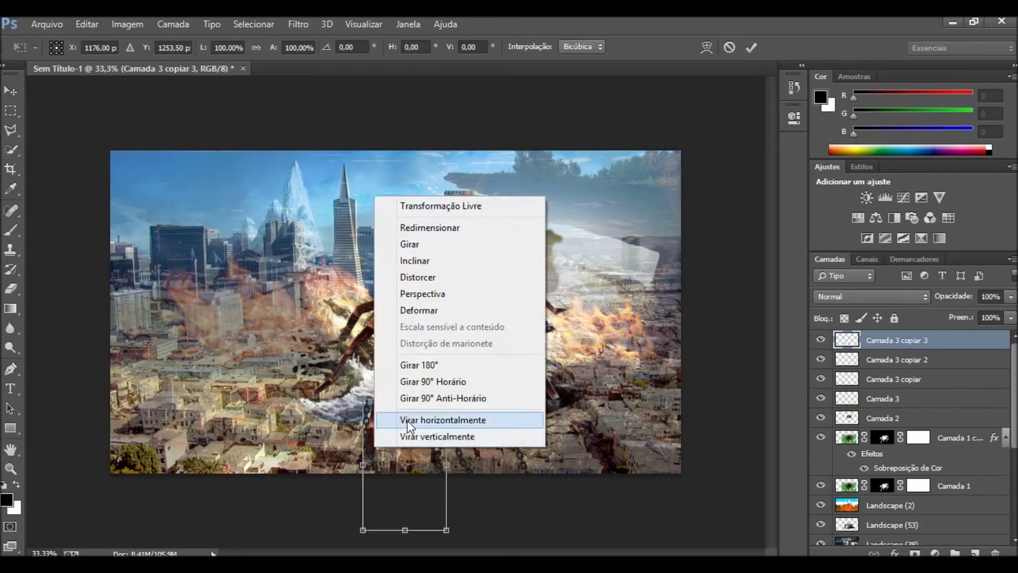
{"action": "left_click", "coordinate": [407, 421]}
{"action": "key", "text": "Return"}
{"action": "key", "text": "ctrl+j"}
{"action": "key", "text": "ctrl+t"}
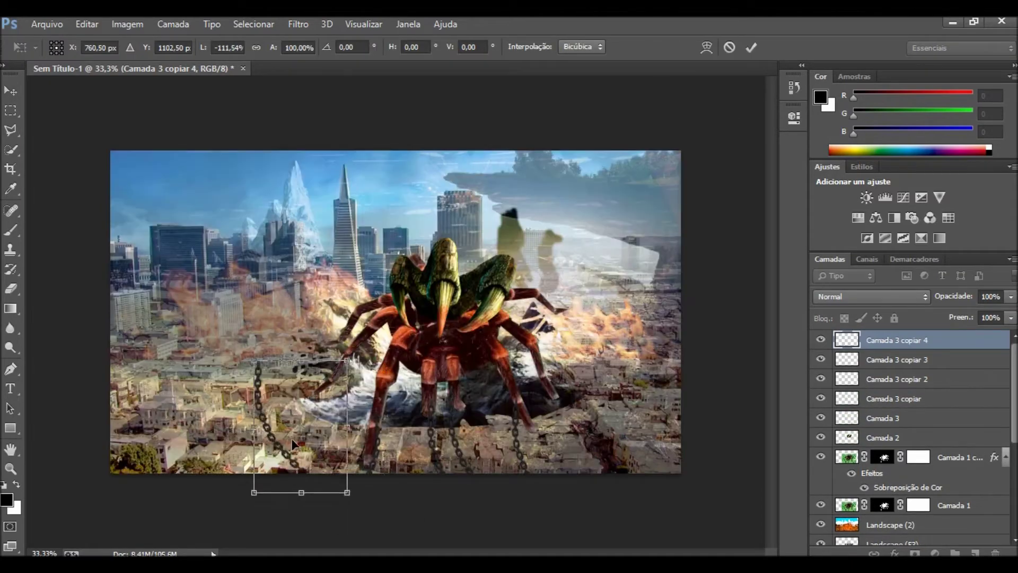
{"action": "left_click_drag", "start_coordinate": [345, 493], "coordinate": [324, 493]}
{"action": "key", "text": "Return"}
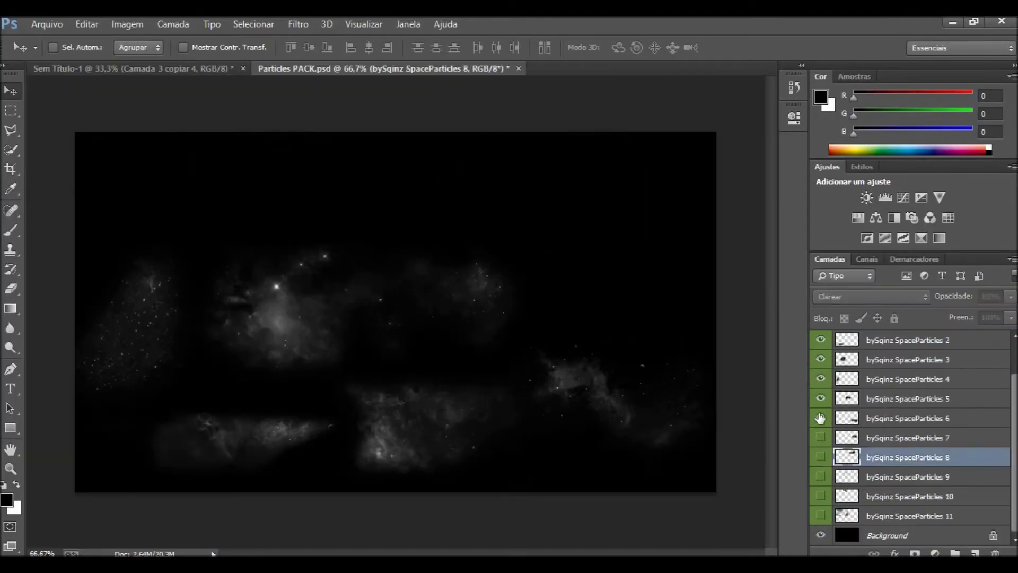
Hide the extra Particles PACK layers and bring SpaceParticles 5 into the document in Divisão mode.
{"action": "left_click_drag", "start_coordinate": [820, 419], "coordinate": [821, 340]}
{"action": "scroll", "coordinate": [820, 398], "scroll_direction": "up", "scroll_amount": 1}
{"action": "left_click", "coordinate": [820, 418]}
{"action": "left_click_drag", "start_coordinate": [821, 418], "coordinate": [824, 443]}
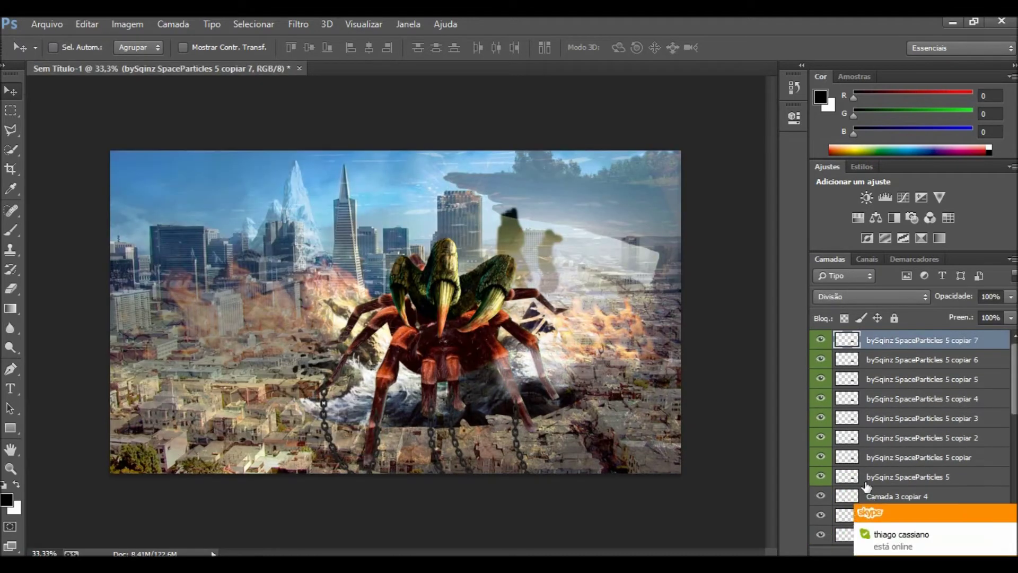
Scatter several SpaceParticles 5 copies across the scene.
{"action": "left_click", "coordinate": [867, 477]}
{"action": "key", "text": "alt+bracketright"}
{"action": "key", "text": "alt+bracketright"}
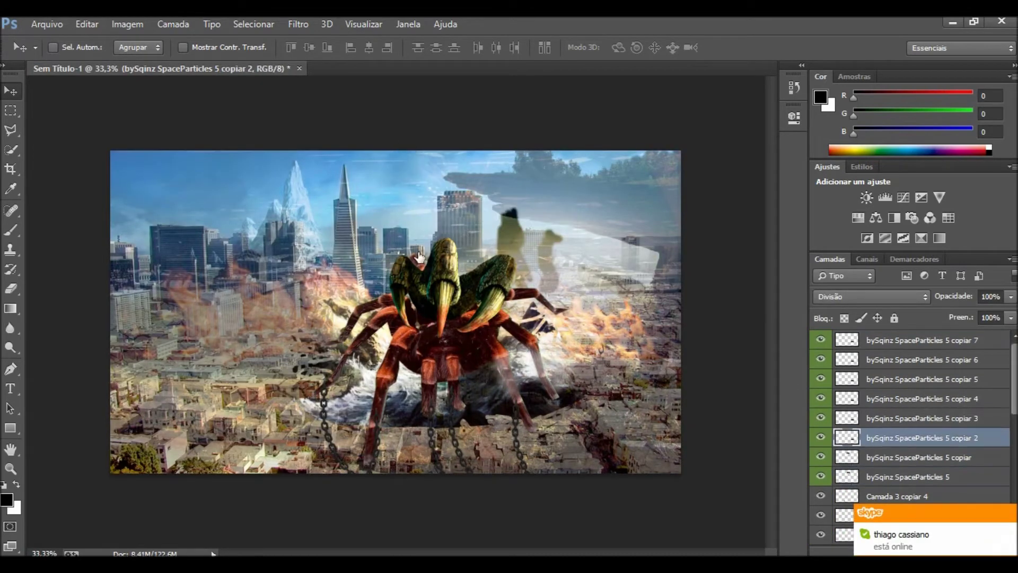
{"action": "key", "text": "alt+bracketright"}
{"action": "key", "text": "alt+bracketright"}
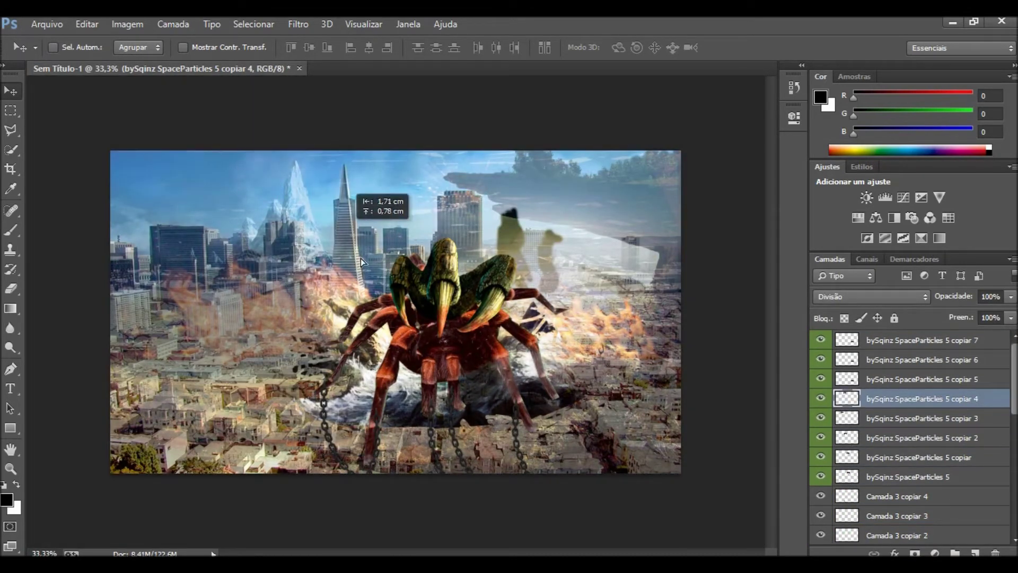
{"action": "key", "text": "alt+bracketright"}
{"action": "left_click_drag", "start_coordinate": [346, 234], "coordinate": [725, 456]}
{"action": "key", "text": "alt+bracketright"}
{"action": "key", "text": "alt+bracketright"}
Bring Space 4 in from 1st SI PACK and spread its sparkle copies around the spider.
{"action": "key", "text": "ctrl+o"}
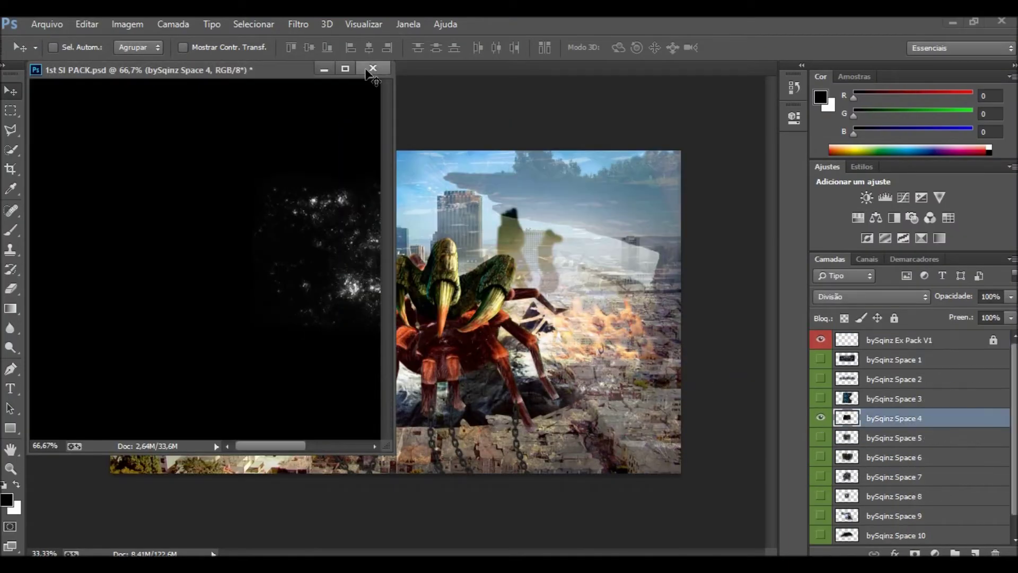
{"action": "left_click", "coordinate": [373, 68]}
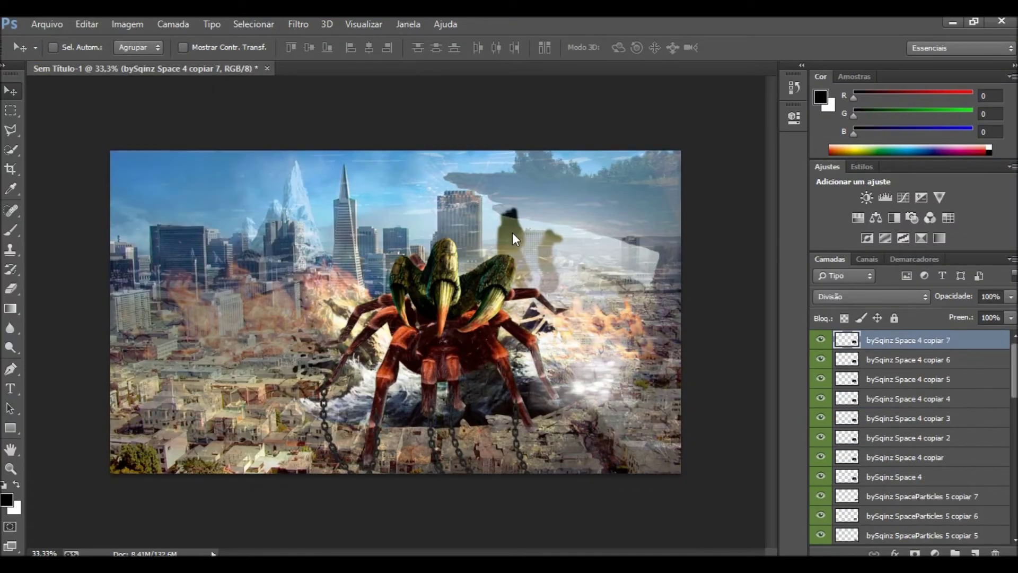
{"action": "key", "text": "alt+bracketright"}
{"action": "key", "text": "alt+bracketright"}
{"action": "left_click_drag", "start_coordinate": [676, 418], "coordinate": [507, 455]}
{"action": "key", "text": "alt+bracketright"}
{"action": "key", "text": "alt+bracketright"}
{"action": "key", "text": "alt+bracketright"}
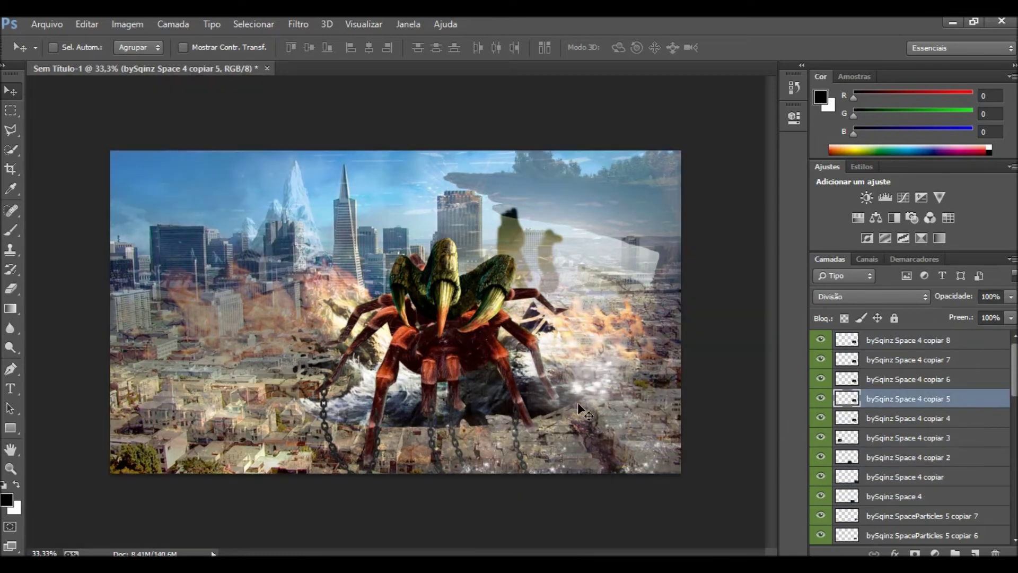
{"action": "key", "text": "alt+bracketright"}
{"action": "left_click_drag", "start_coordinate": [577, 402], "coordinate": [563, 308]}
{"action": "key", "text": "alt+bracketright"}
{"action": "key", "text": "alt+bracketright"}
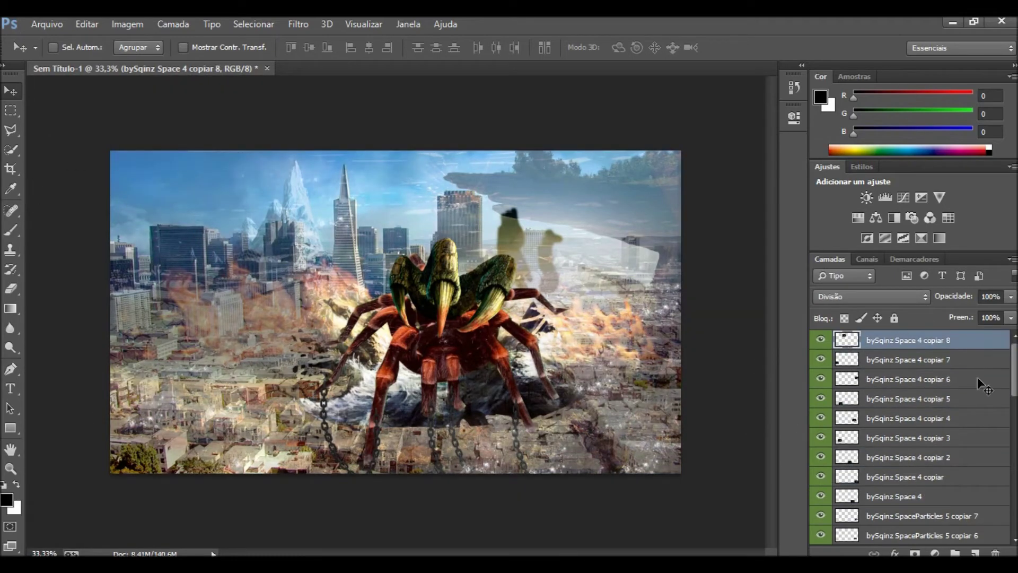
Place the brushes de fogo fire PNG from the PNGs renders folder and scale it across the bottom.
{"action": "left_click", "coordinate": [363, 50]}
{"action": "scroll", "coordinate": [371, 265], "scroll_direction": "down", "scroll_amount": 3}
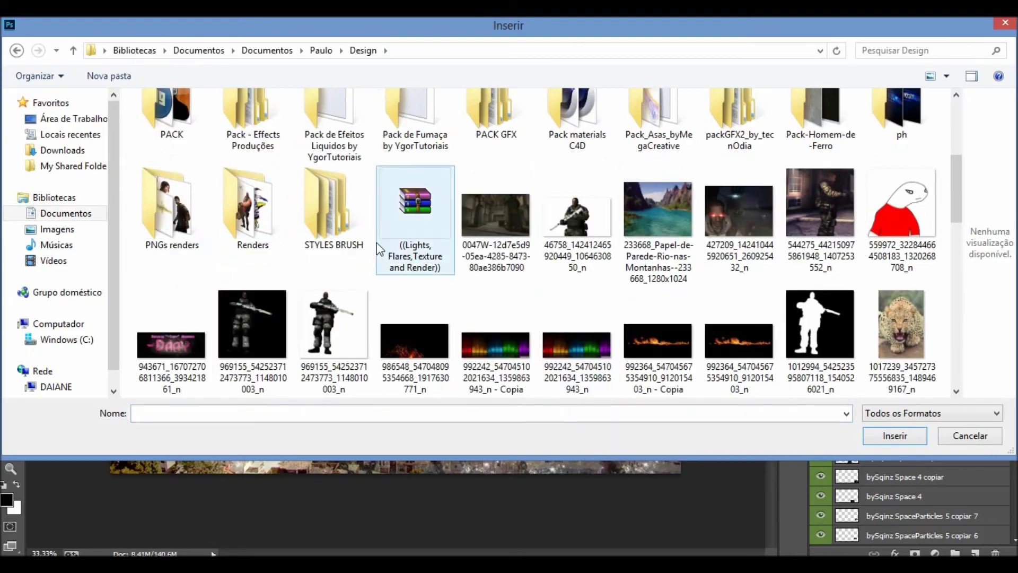
{"action": "double_click", "coordinate": [170, 209]}
{"action": "scroll", "coordinate": [459, 187], "scroll_direction": "down", "scroll_amount": 3}
{"action": "scroll", "coordinate": [451, 318], "scroll_direction": "down", "scroll_amount": 15}
{"action": "scroll", "coordinate": [583, 255], "scroll_direction": "up", "scroll_amount": 2}
{"action": "scroll", "coordinate": [664, 320], "scroll_direction": "up", "scroll_amount": 5}
{"action": "left_click", "coordinate": [663, 320]}
{"action": "scroll", "coordinate": [663, 320], "scroll_direction": "up", "scroll_amount": 1}
{"action": "scroll", "coordinate": [667, 323], "scroll_direction": "up", "scroll_amount": 10}
{"action": "scroll", "coordinate": [363, 338], "scroll_direction": "up", "scroll_amount": 5}
{"action": "double_click", "coordinate": [177, 138]}
{"action": "mouse_move", "coordinate": [120, 495]}
{"action": "left_mouse_down"}
{"action": "mouse_move", "coordinate": [308, 411]}
{"action": "mouse_move", "coordinate": [615, 454]}
{"action": "left_mouse_up"}
{"action": "key", "text": "Return"}
Spread four fire copies along the lower city, fade them to 33%, and one to 25%.
{"action": "mouse_move", "coordinate": [554, 450]}
{"action": "left_mouse_down"}
{"action": "mouse_move", "coordinate": [384, 469]}
{"action": "mouse_move", "coordinate": [226, 364]}
{"action": "left_mouse_up"}
{"action": "left_click_drag", "start_coordinate": [241, 422], "coordinate": [228, 445]}
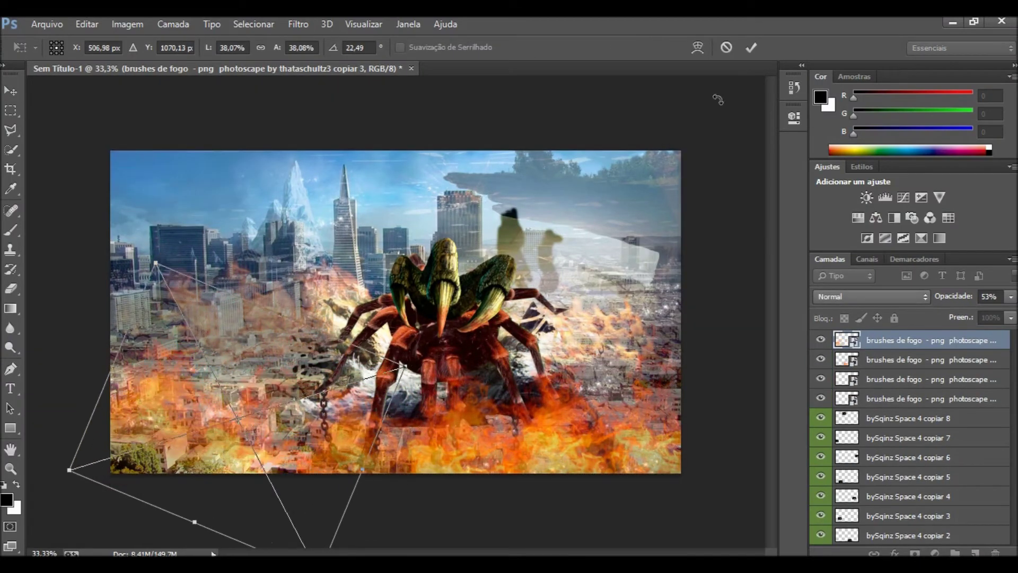
{"action": "key", "text": "Return"}
{"action": "left_click", "coordinate": [901, 398], "text": "shift"}
{"action": "left_click_drag", "start_coordinate": [1011, 297], "coordinate": [963, 313]}
{"action": "left_click", "coordinate": [902, 378]}
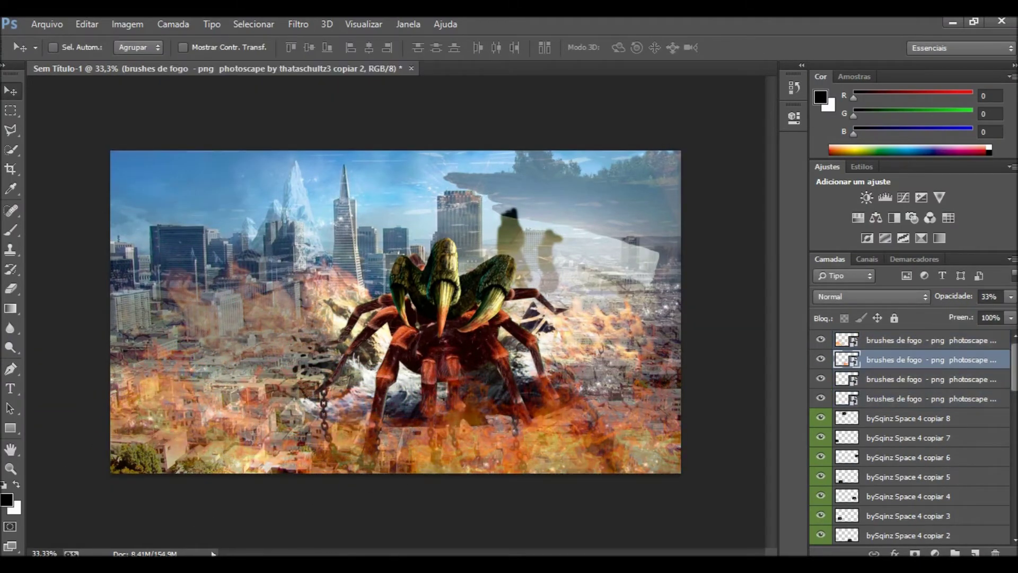
{"action": "left_click_drag", "start_coordinate": [401, 315], "coordinate": [645, 265]}
{"action": "left_click_drag", "start_coordinate": [1011, 296], "coordinate": [951, 316]}
Paint a black stroke on the Camada 4 layer with the Brush.
{"action": "scroll", "coordinate": [912, 424], "scroll_direction": "down", "scroll_amount": 5}
{"action": "scroll", "coordinate": [912, 424], "scroll_direction": "down", "scroll_amount": 10}
{"action": "left_click", "coordinate": [902, 516]}
{"action": "key", "text": "b"}
{"action": "left_click_drag", "start_coordinate": [204, 271], "coordinate": [203, 237]}
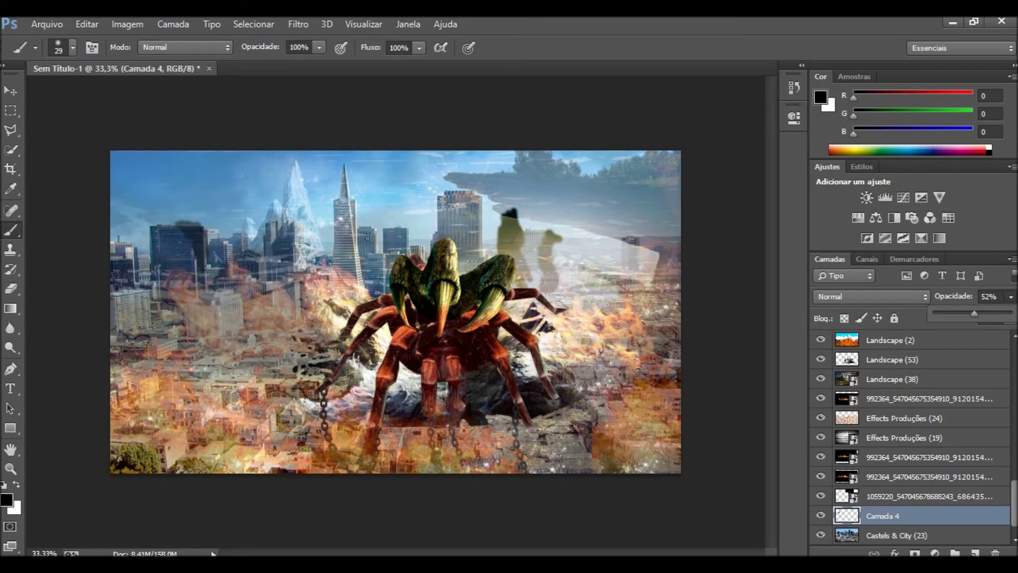
Paint dark smoke beside the left tower with an 89-pixel brush and set Camada 5 to 54% opacity.
{"action": "left_click_drag", "start_coordinate": [350, 235], "coordinate": [319, 232]}
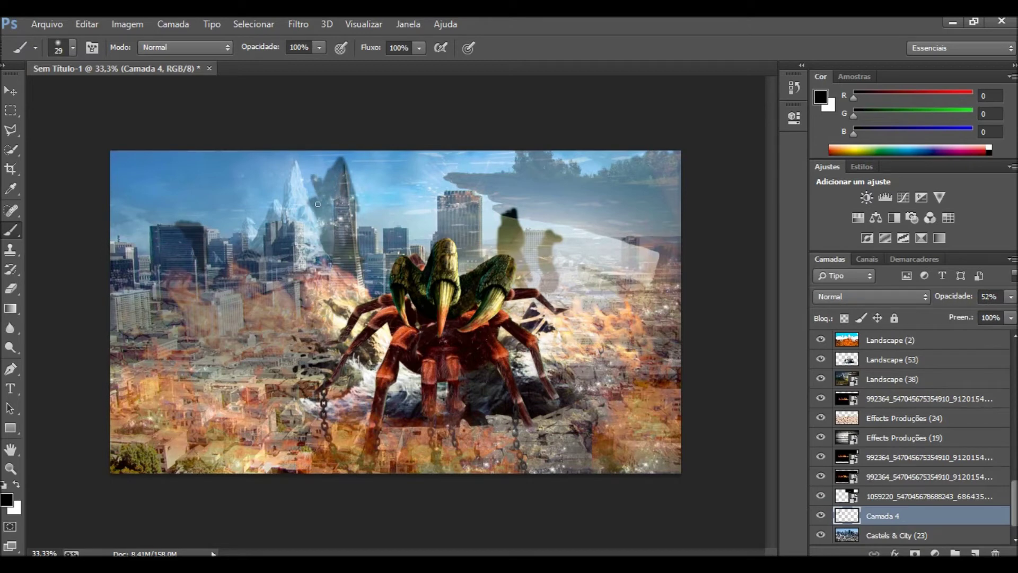
{"action": "left_click", "coordinate": [72, 48]}
{"action": "left_click", "coordinate": [583, 417]}
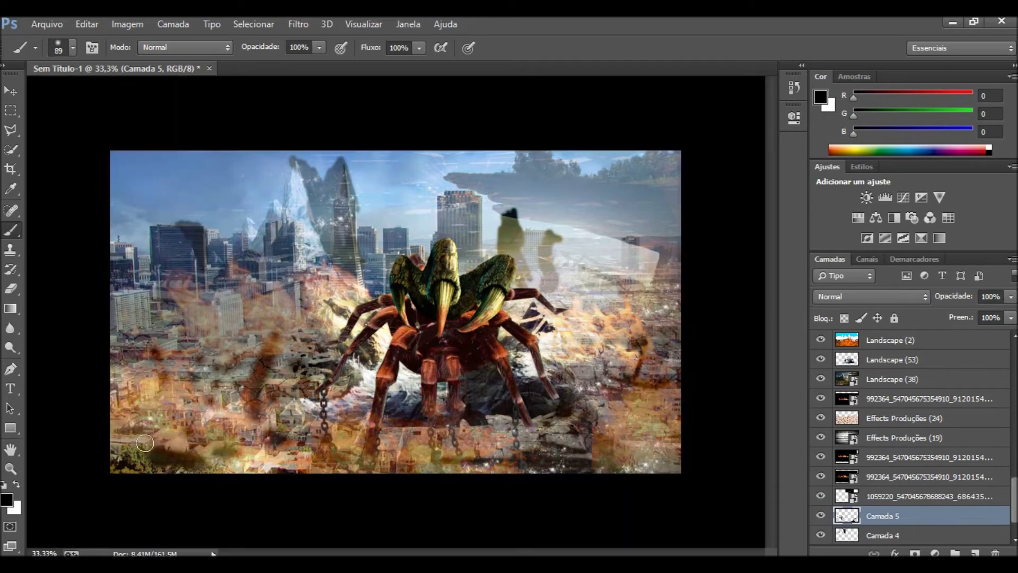
{"action": "key", "text": "v"}
{"action": "left_click_drag", "start_coordinate": [1011, 296], "coordinate": [978, 318]}
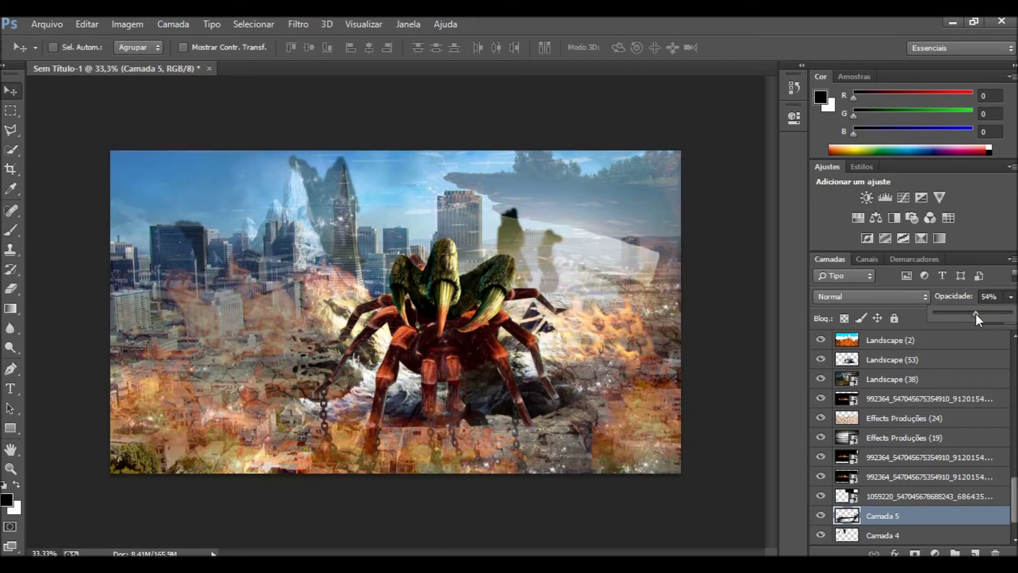
On a new layer above Camada 1 copiar, paint a translucent black blob over the spider's head.
{"action": "scroll", "coordinate": [912, 478], "scroll_direction": "up", "scroll_amount": 5}
{"action": "left_click", "coordinate": [954, 428]}
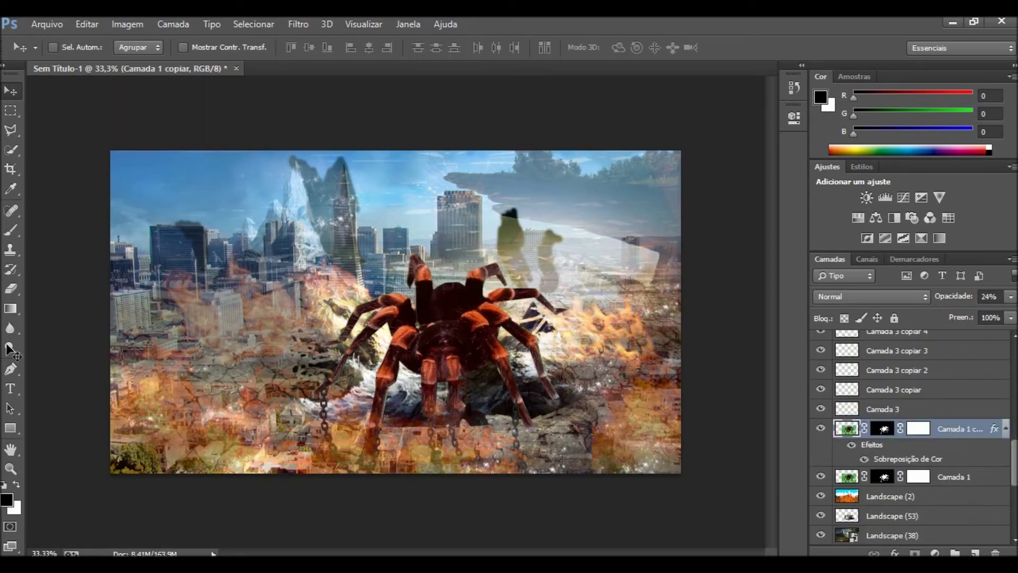
{"action": "left_click", "coordinate": [975, 552]}
{"action": "key", "text": "b"}
{"action": "left_click_drag", "start_coordinate": [512, 239], "coordinate": [505, 208]}
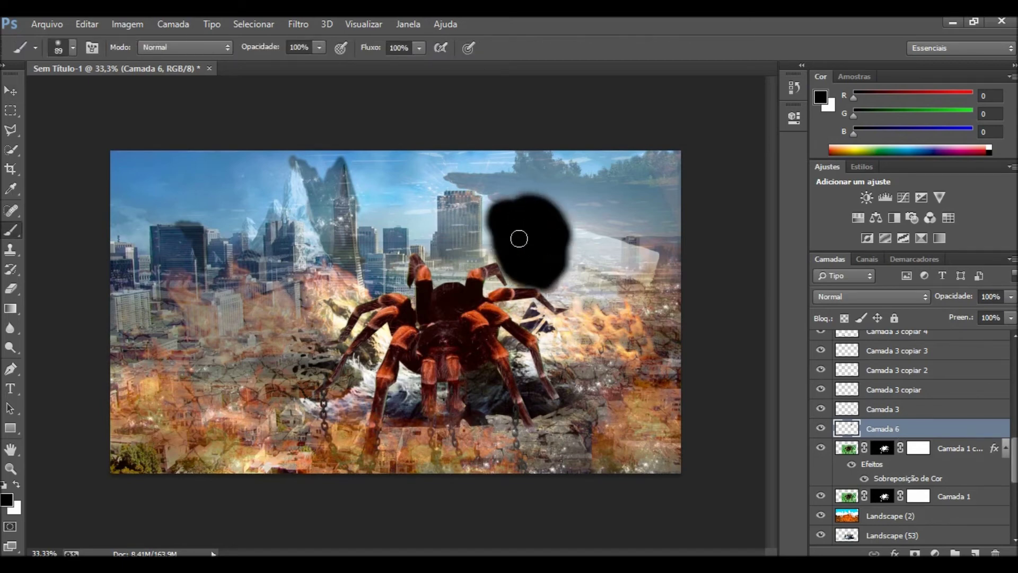
{"action": "left_click_drag", "start_coordinate": [1011, 297], "coordinate": [978, 318]}
Paint black across the upper sky on a new layer at 48%, then duplicate it and move it down.
{"action": "left_click", "coordinate": [976, 552]}
{"action": "mouse_move", "coordinate": [127, 223]}
{"action": "left_mouse_down"}
{"action": "mouse_move", "coordinate": [249, 218]}
{"action": "mouse_move", "coordinate": [230, 205]}
{"action": "mouse_move", "coordinate": [136, 241]}
{"action": "mouse_move", "coordinate": [361, 170]}
{"action": "left_mouse_up"}
{"action": "mouse_move", "coordinate": [568, 220]}
{"action": "left_mouse_down"}
{"action": "mouse_move", "coordinate": [705, 186]}
{"action": "mouse_move", "coordinate": [556, 153]}
{"action": "left_mouse_up"}
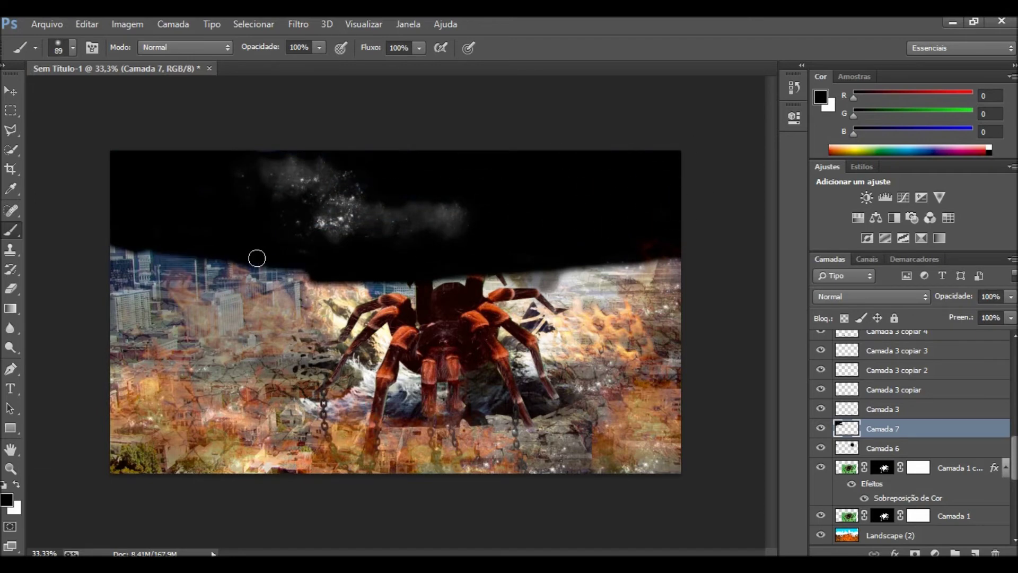
{"action": "left_click_drag", "start_coordinate": [1012, 303], "coordinate": [976, 313]}
{"action": "key", "text": "ctrl+j"}
{"action": "key", "text": "v"}
{"action": "left_click_drag", "start_coordinate": [346, 212], "coordinate": [347, 400]}
{"action": "key", "text": "ctrl+t"}
{"action": "left_click", "coordinate": [749, 46]}
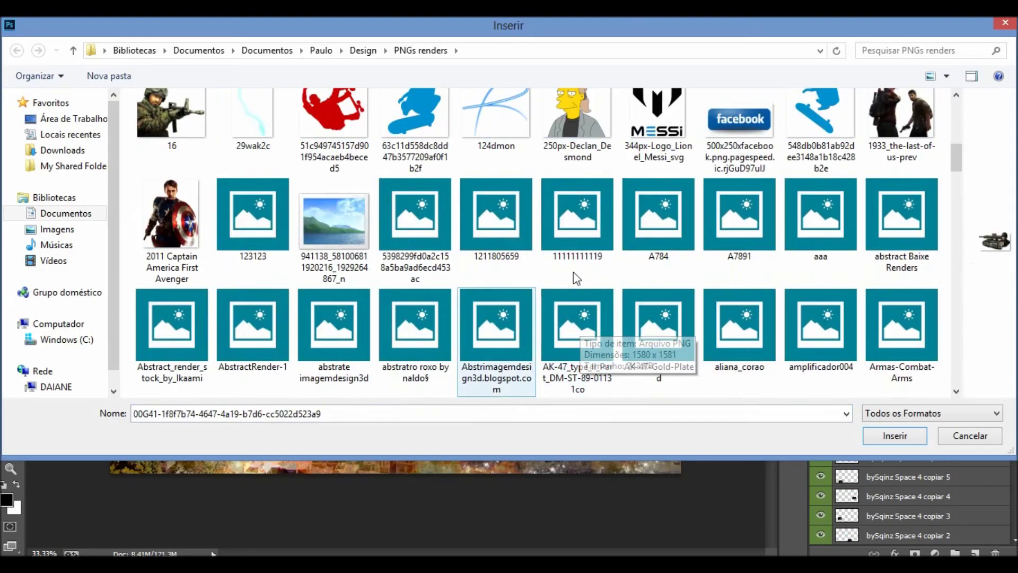
Place the A7891 shattered-glass image in Luz Linear (Linear Light) blend mode.
{"action": "left_click", "coordinate": [854, 294]}
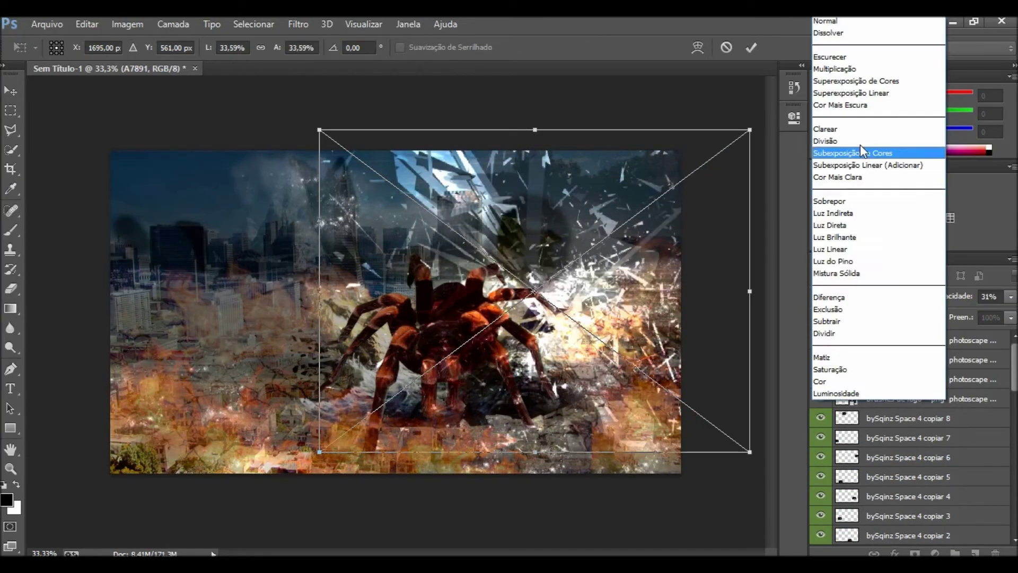
{"action": "left_click", "coordinate": [854, 200]}
{"action": "left_click", "coordinate": [870, 296]}
{"action": "left_click", "coordinate": [831, 249]}
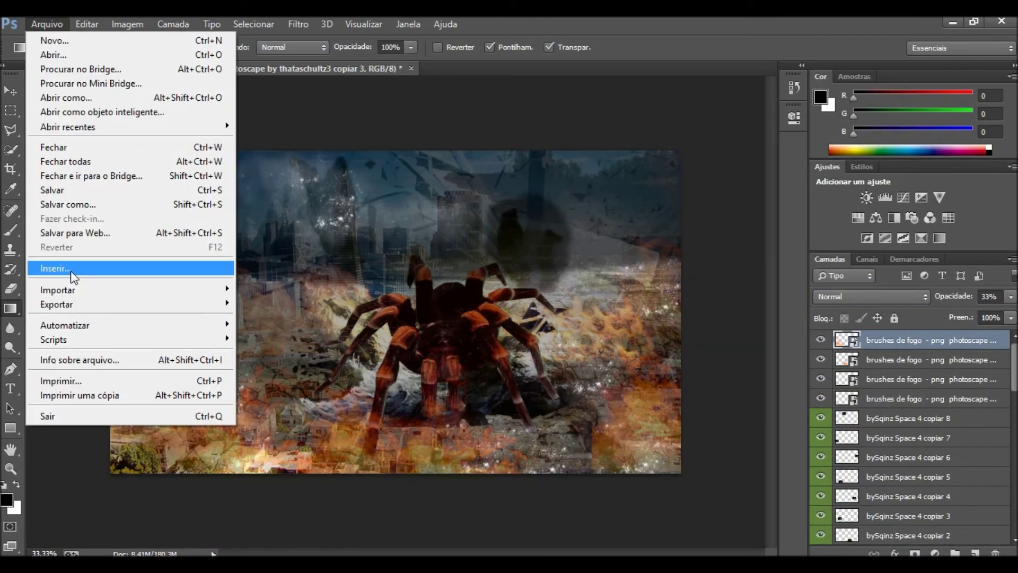
Place Rain 1 and stretch it to cover the whole canvas.
{"action": "left_click", "coordinate": [70, 275]}
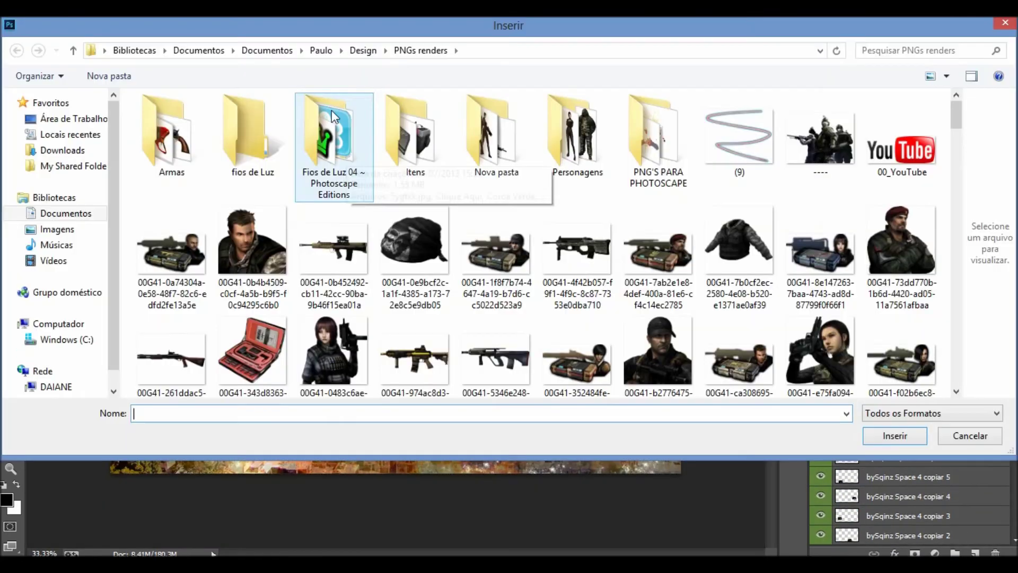
{"action": "left_click", "coordinate": [351, 156]}
{"action": "double_click", "coordinate": [350, 153]}
{"action": "left_click_drag", "start_coordinate": [550, 313], "coordinate": [681, 313]}
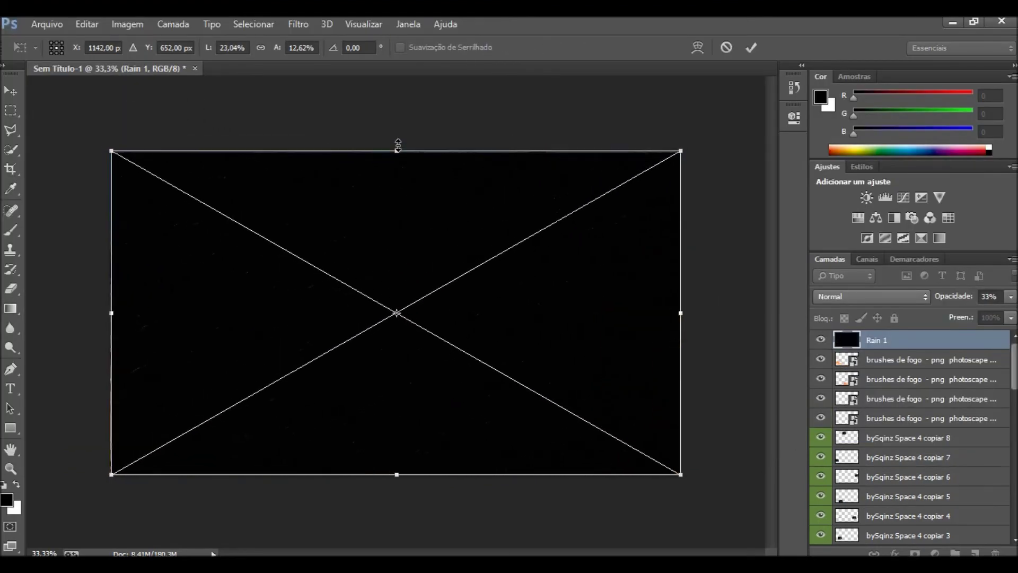
{"action": "key", "text": "Return"}
{"action": "left_click", "coordinate": [47, 23]}
Save the composition as montage in Photoshop (*.PSD) format on Área de Trabalho.
{"action": "key", "text": "ctrl+shift+s"}
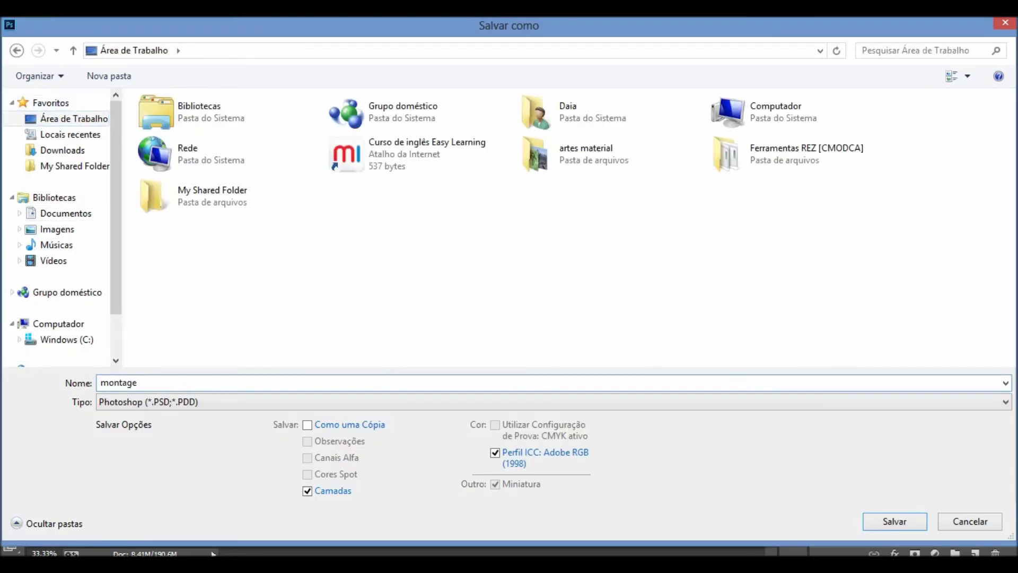